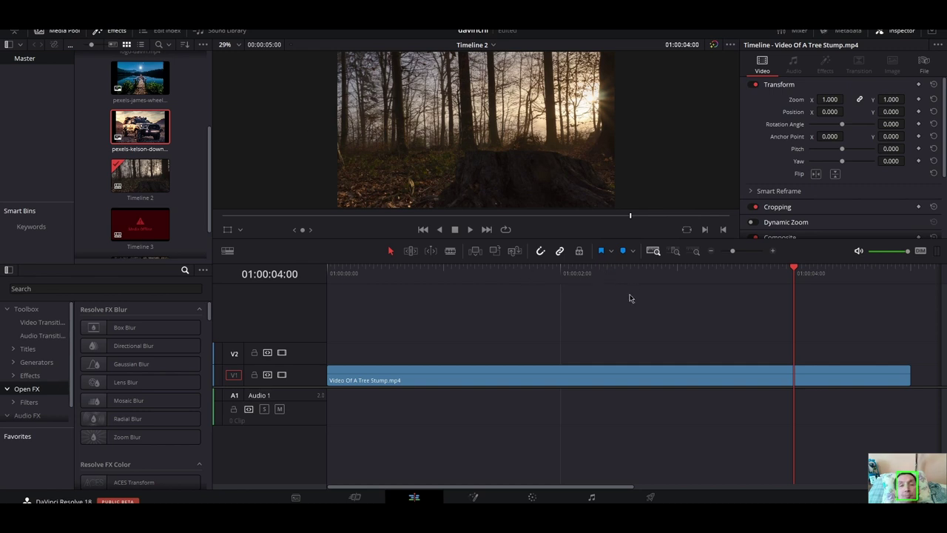
Play the tree stump clip from near its start to the end and park the playhead at 01:00:01:03.
click(340, 274)
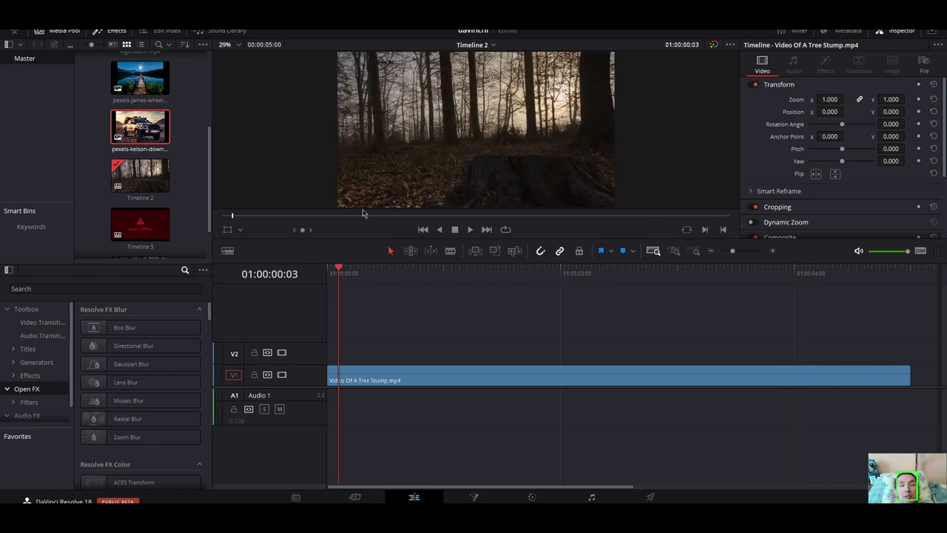
click(471, 230)
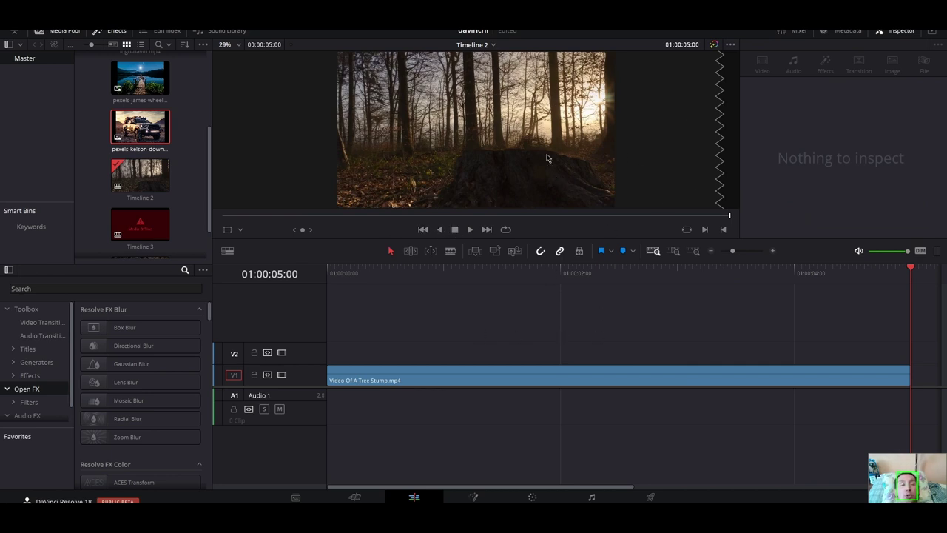
click(455, 275)
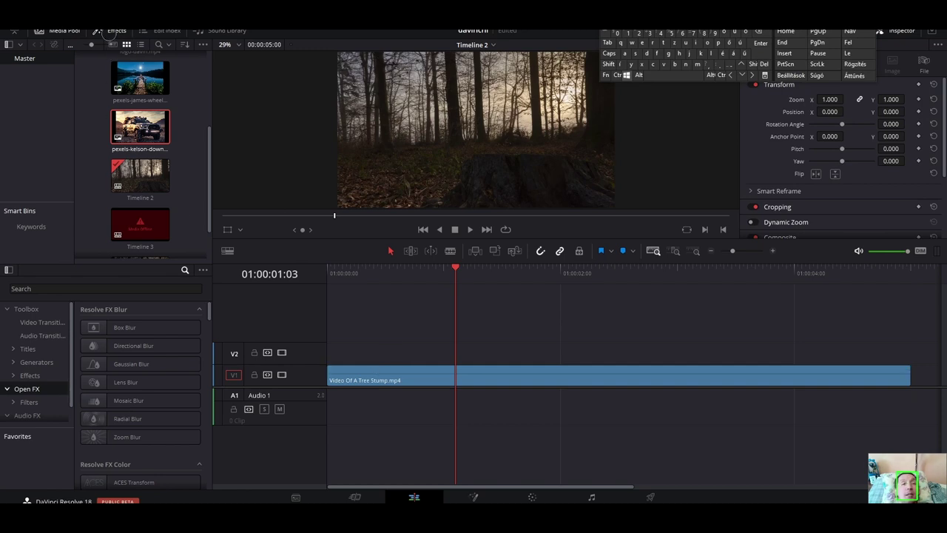
Search the Open FX effects for "lig" and apply Light Rays to the tree stump clip on V1.
scroll(140, 148, up, 2)
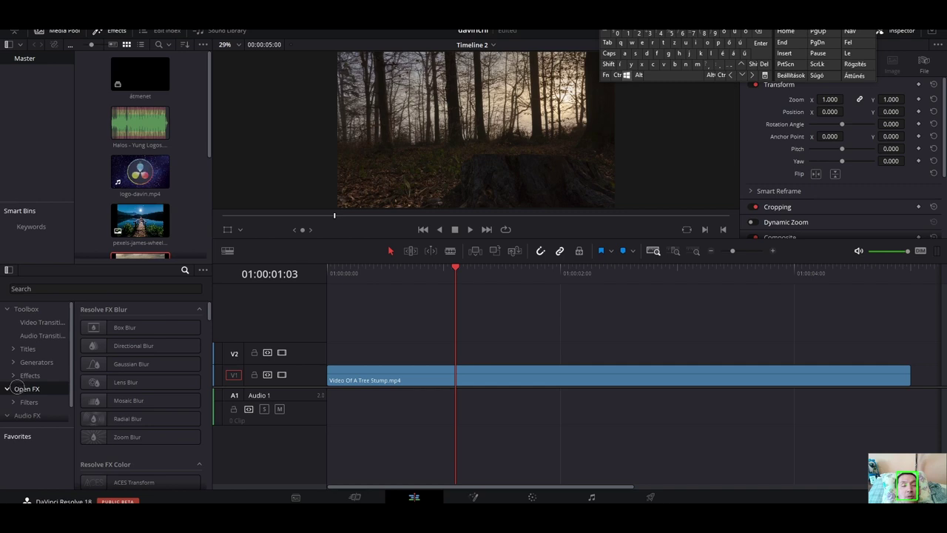
click(16, 390)
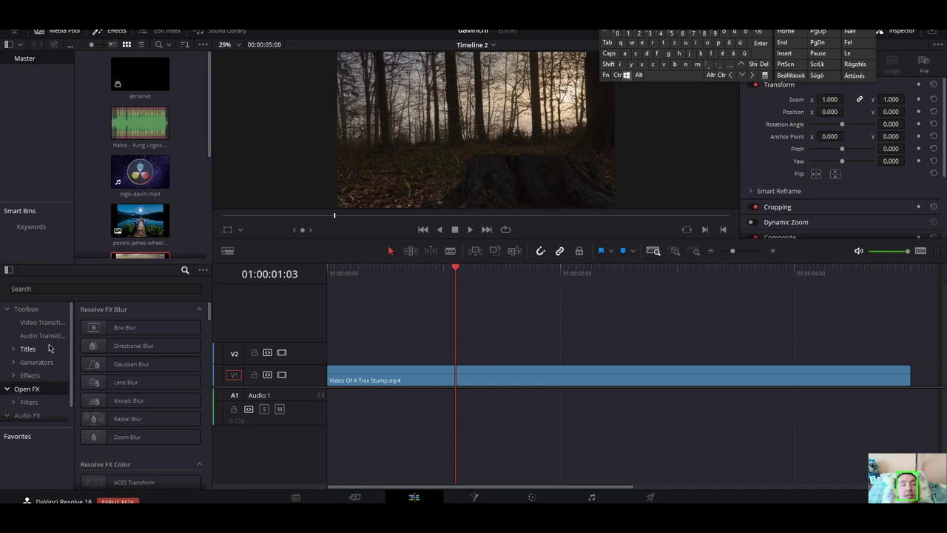
click(185, 271)
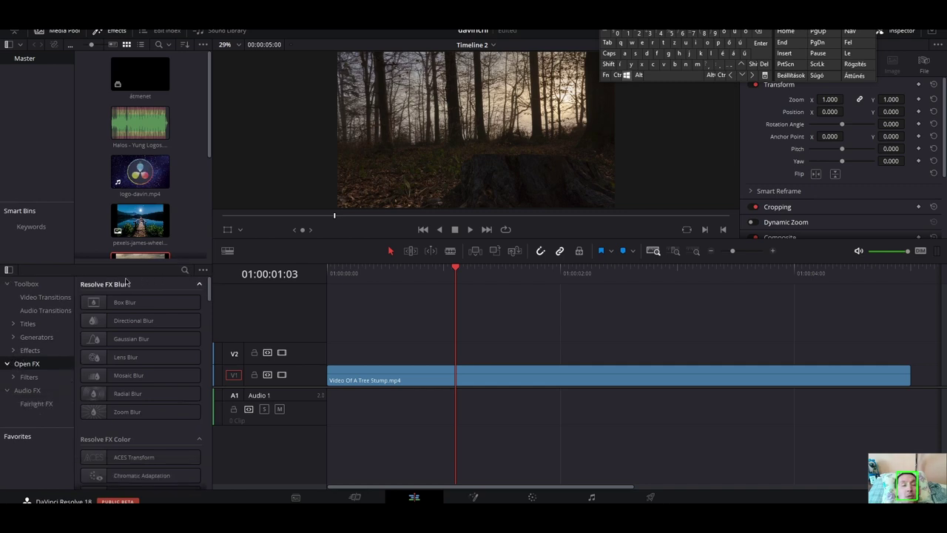
click(185, 269)
click(709, 53)
click(696, 42)
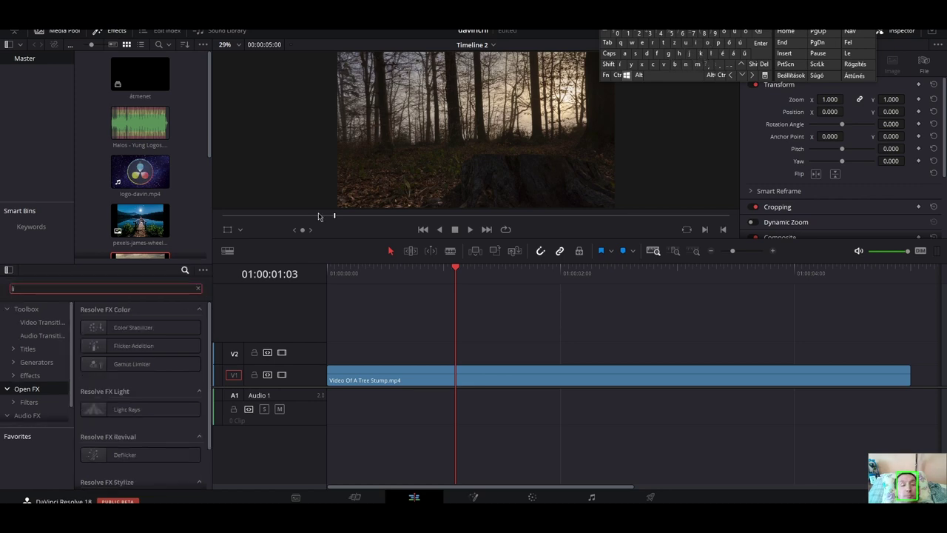
click(668, 55)
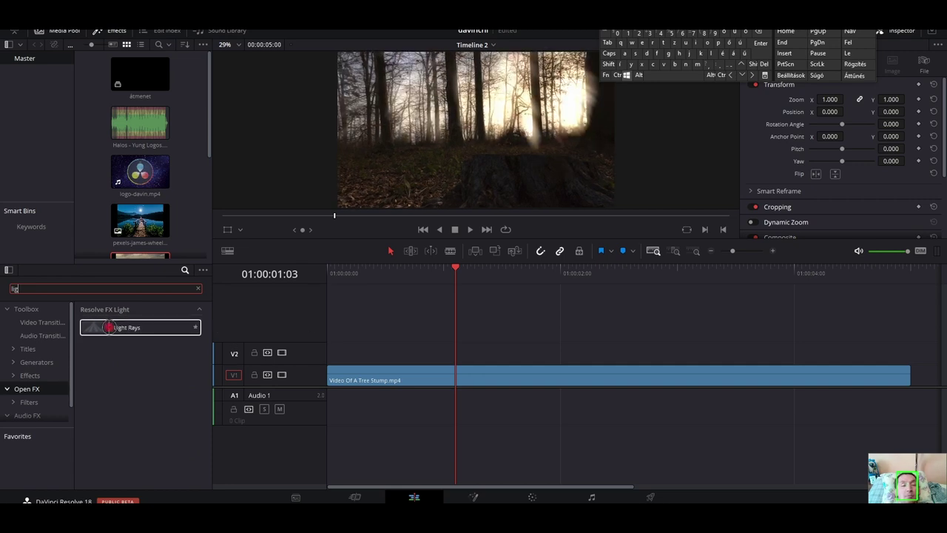
drag(108, 327, 554, 378)
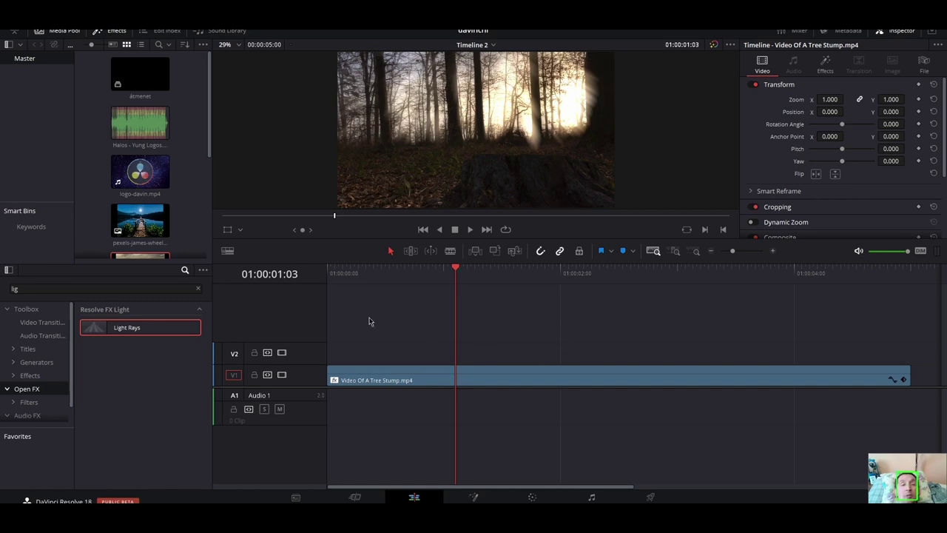
Move the playhead to 01:00:00:14 and display the clip's Light Rays settings in the Inspector.
click(384, 275)
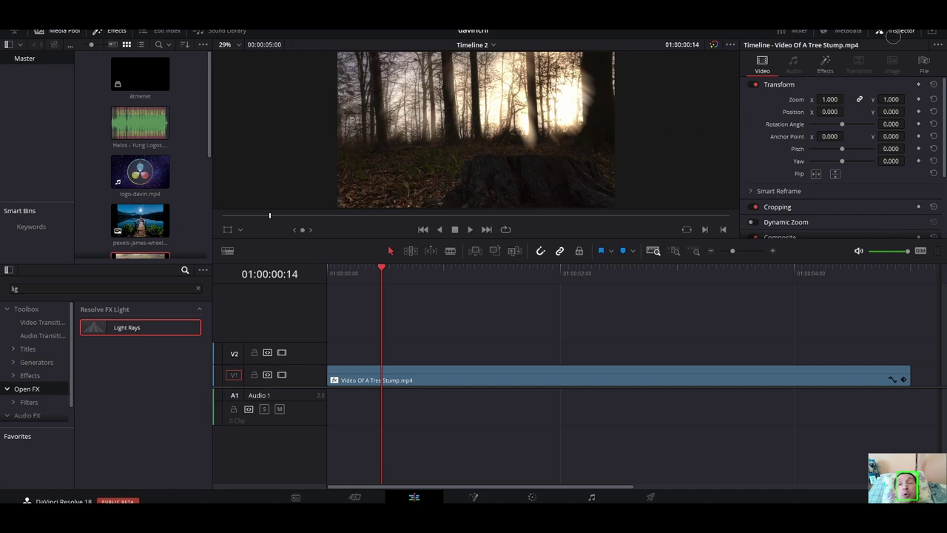
click(895, 31)
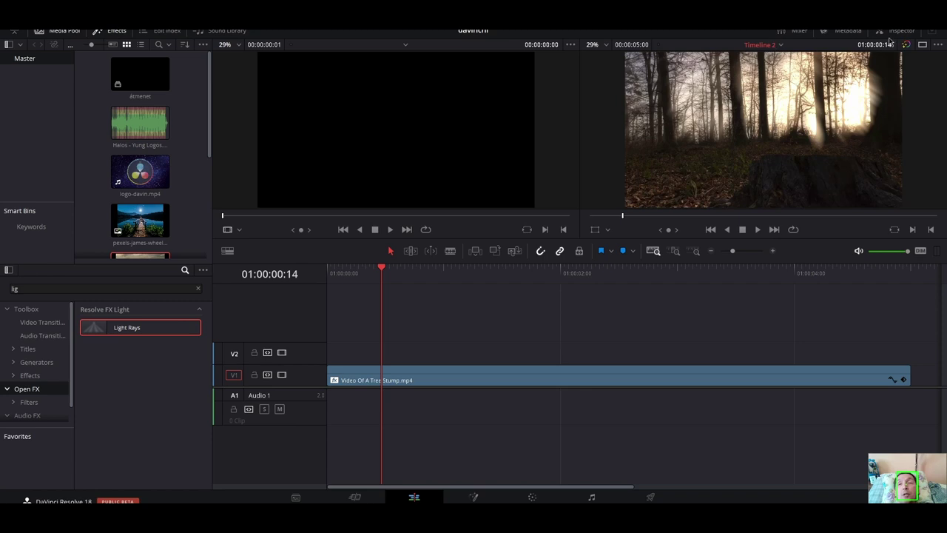
click(895, 32)
click(824, 66)
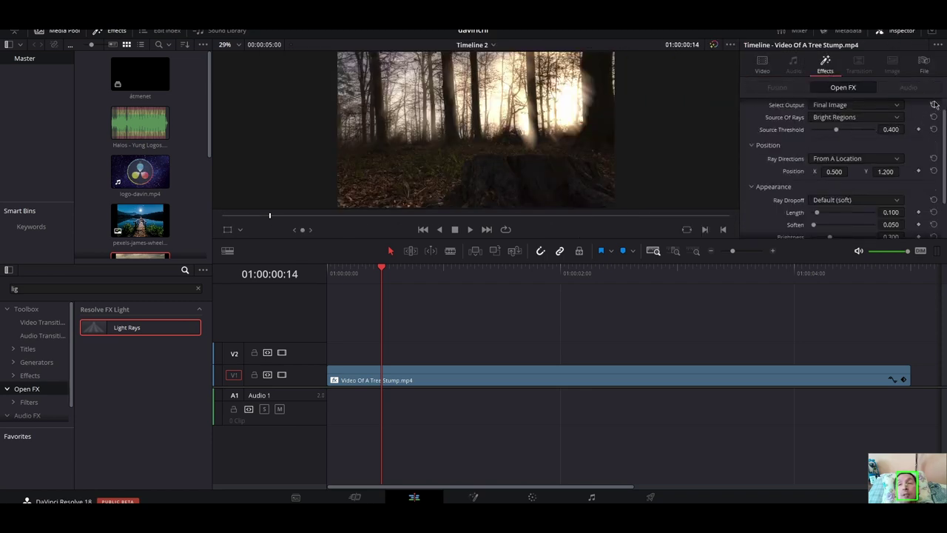
scroll(940, 106, up, 1)
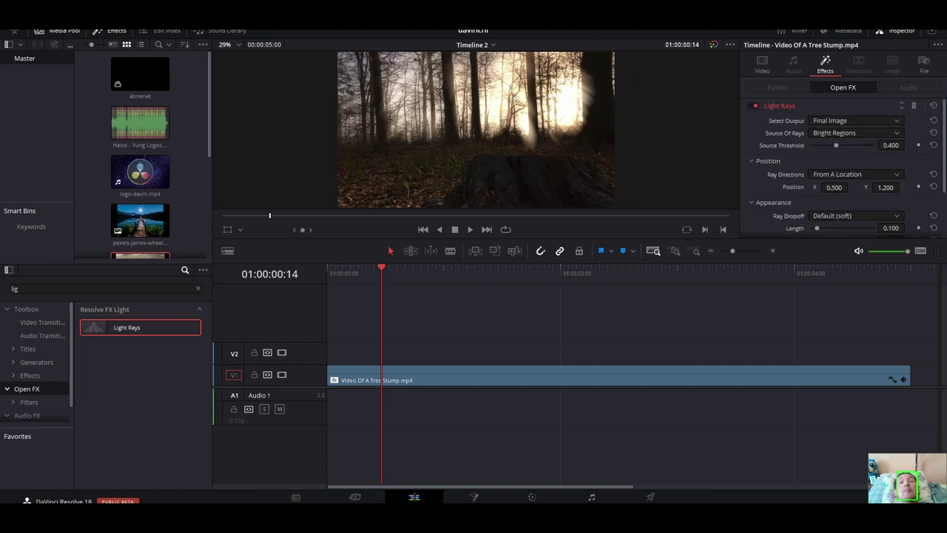
Preview the Light Rays output as Source Regions and as Light Rays Alone, and return it to Final Image.
click(885, 123)
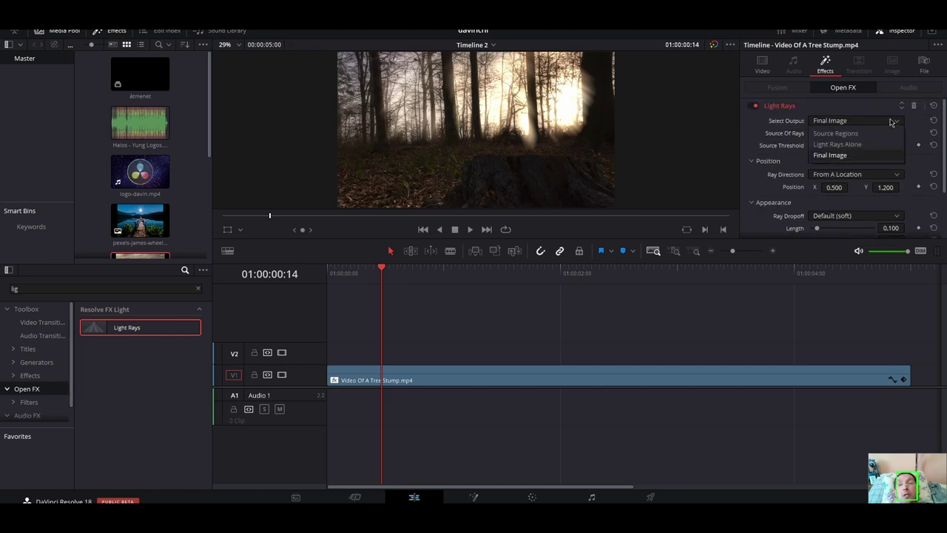
click(839, 135)
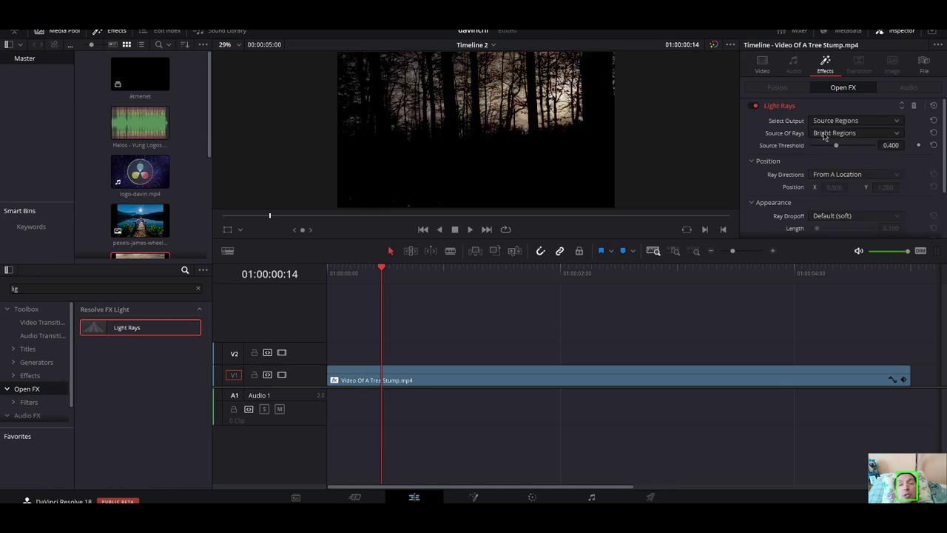
click(897, 123)
click(844, 141)
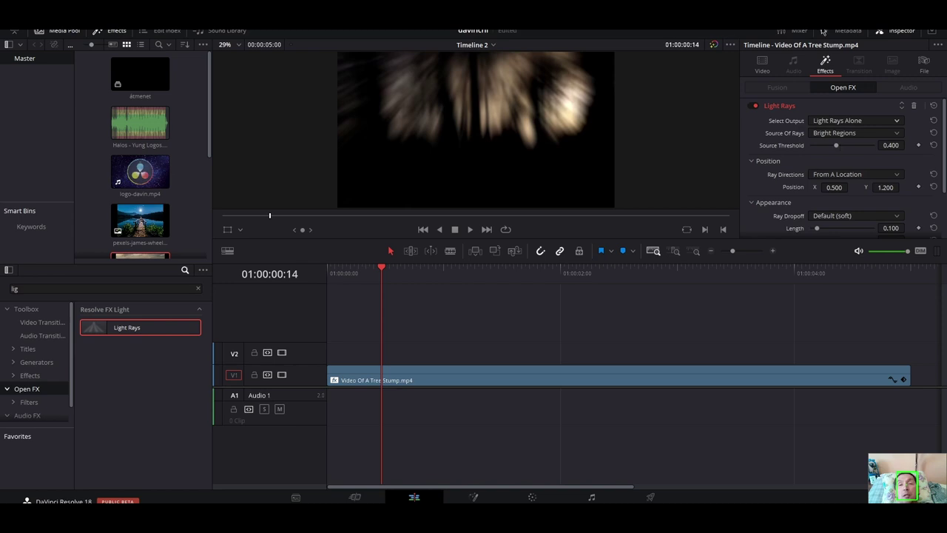
click(881, 122)
click(830, 155)
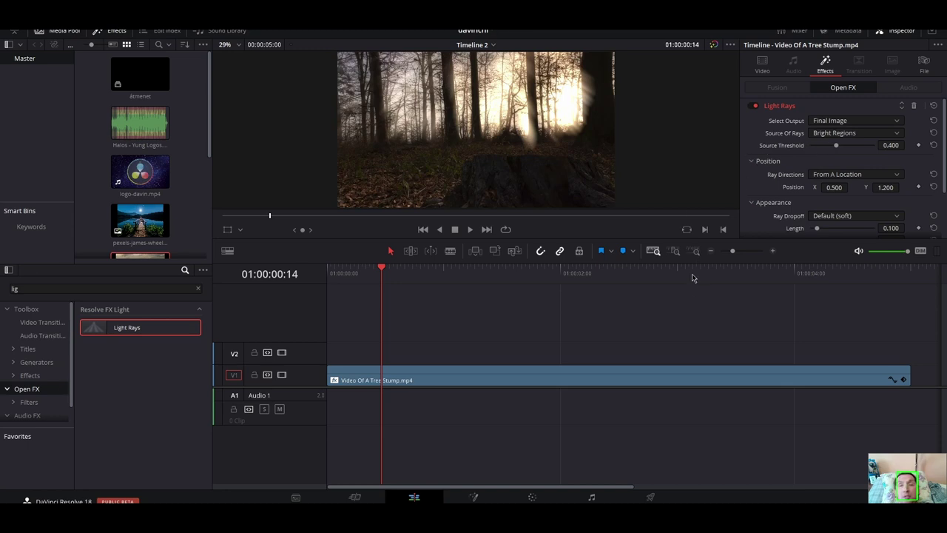
click(895, 122)
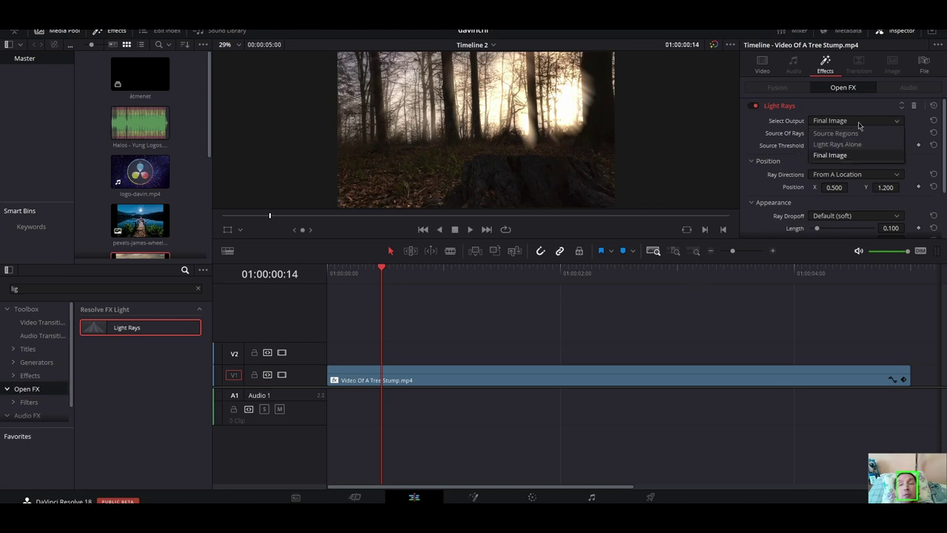
click(837, 122)
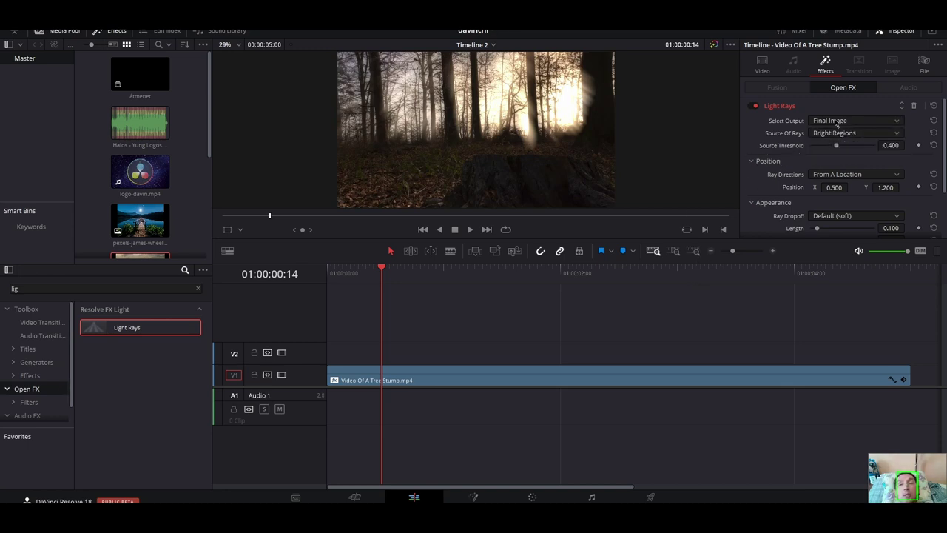
Try Light Rays source thresholds of 0.814, 0.434 and 0.163, and reset the threshold to its default.
click(863, 150)
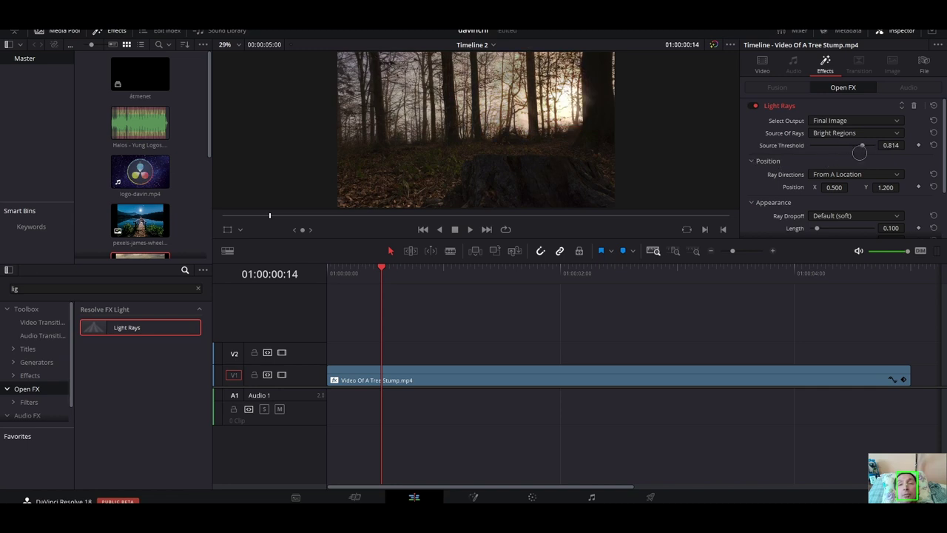
drag(848, 150, 838, 150)
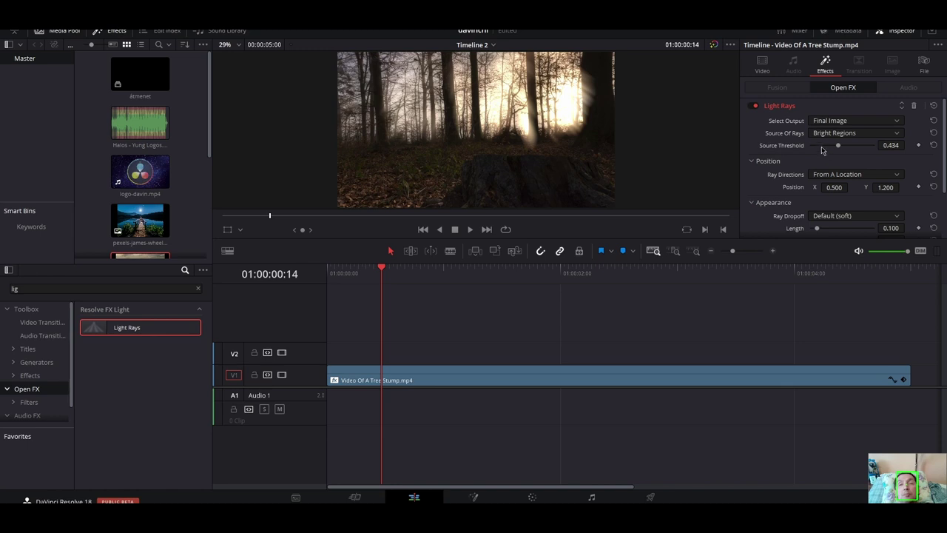
click(821, 147)
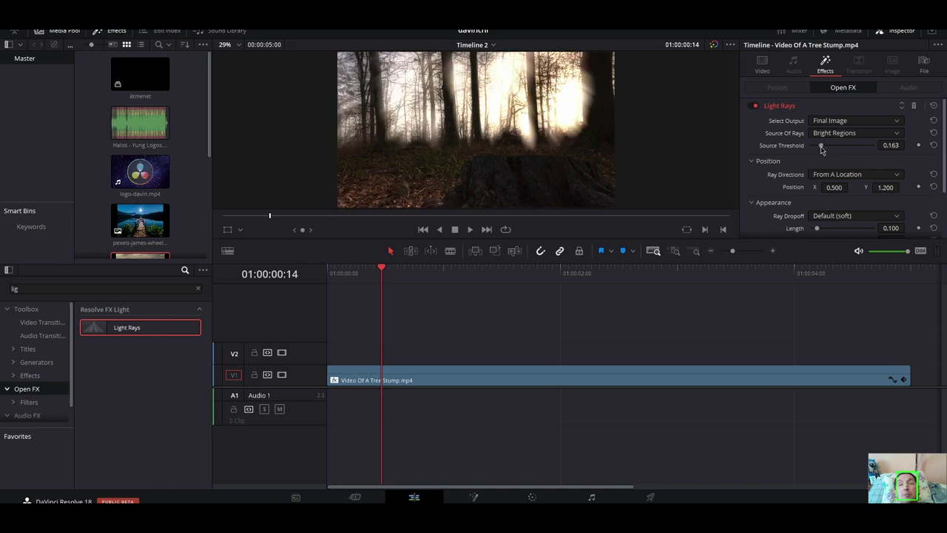
click(931, 144)
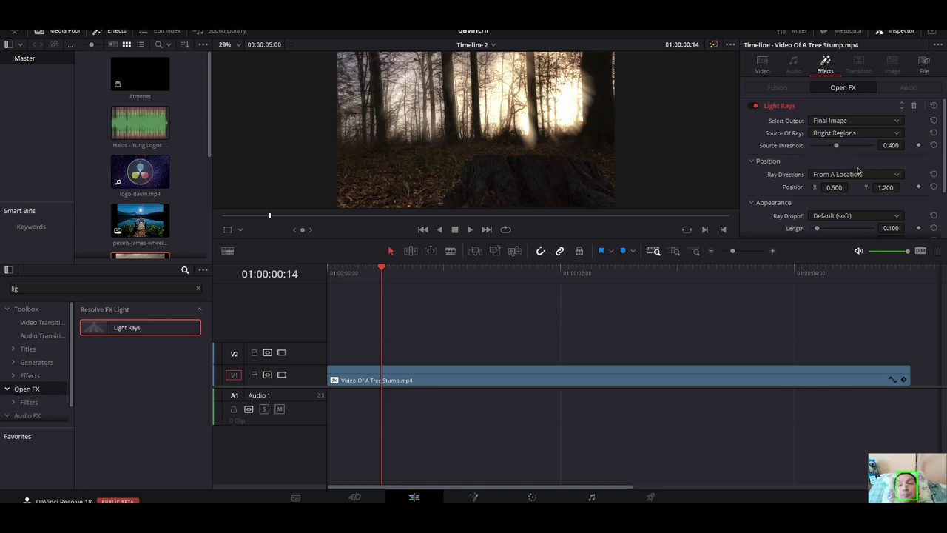
Try the At An Angle ray direction and a From A Location X position of 1.236, and reset the position.
click(890, 175)
click(832, 186)
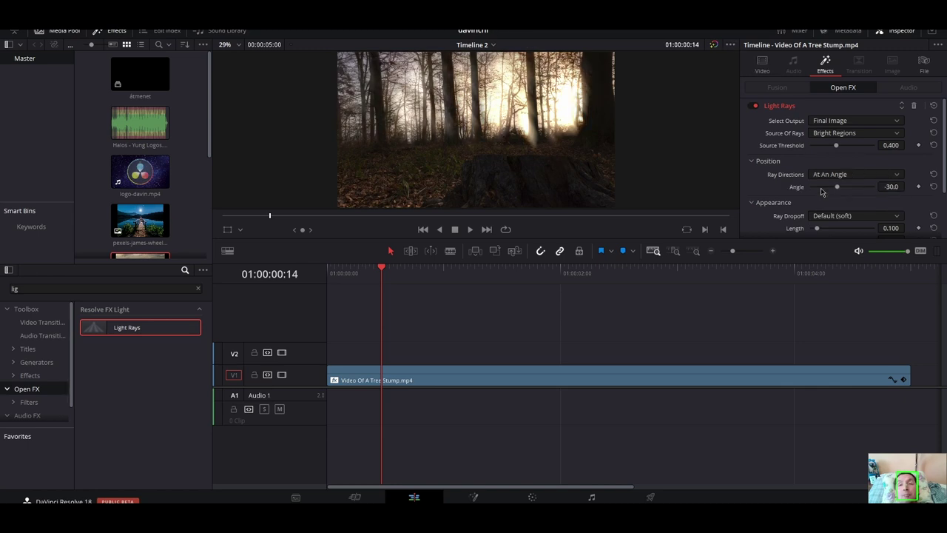
click(894, 174)
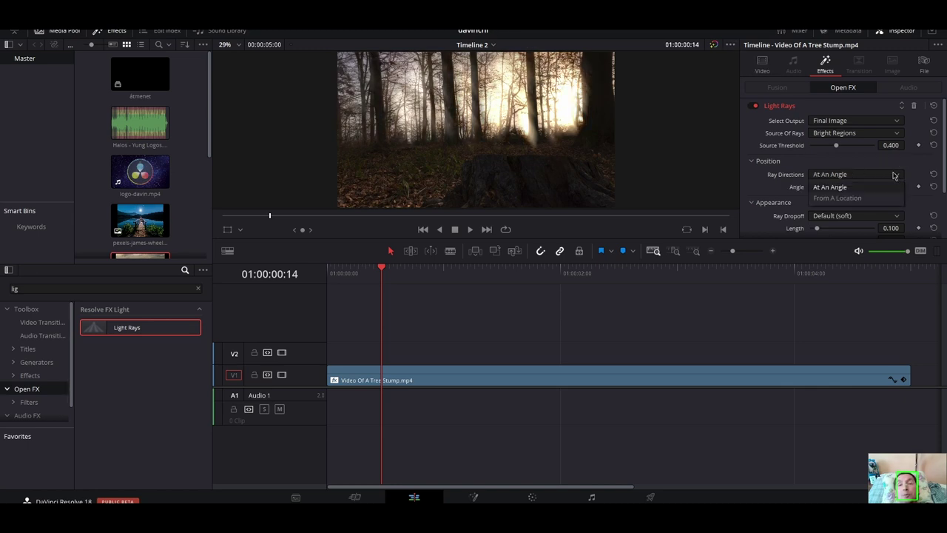
click(837, 198)
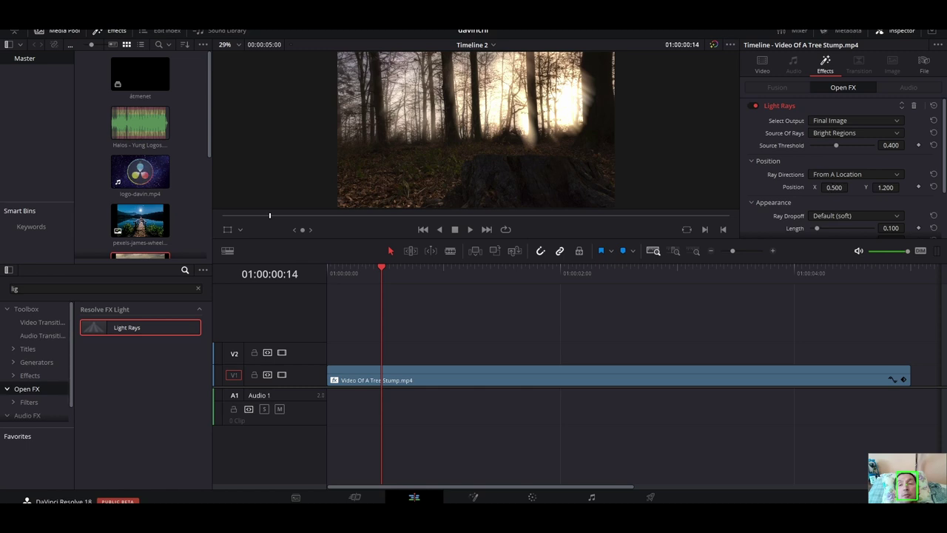
drag(834, 186, 897, 186)
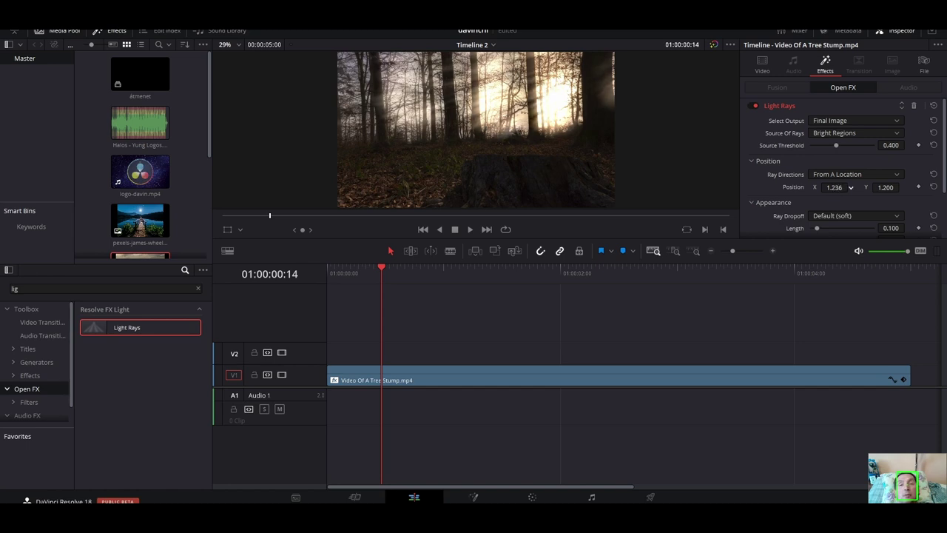
click(934, 187)
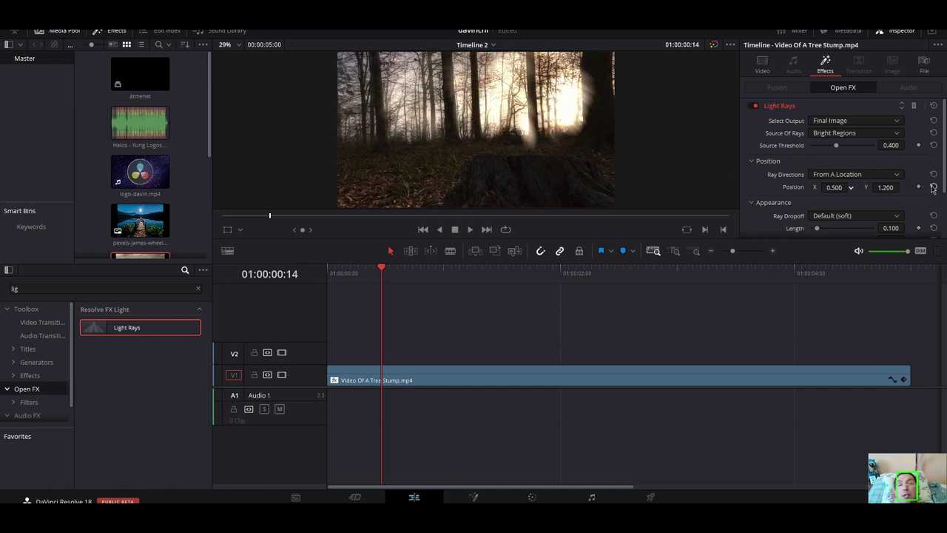
Keyframe the Light Rays position at the clip's start and set its X position to 0.503 at 01:00:04:25.
click(356, 274)
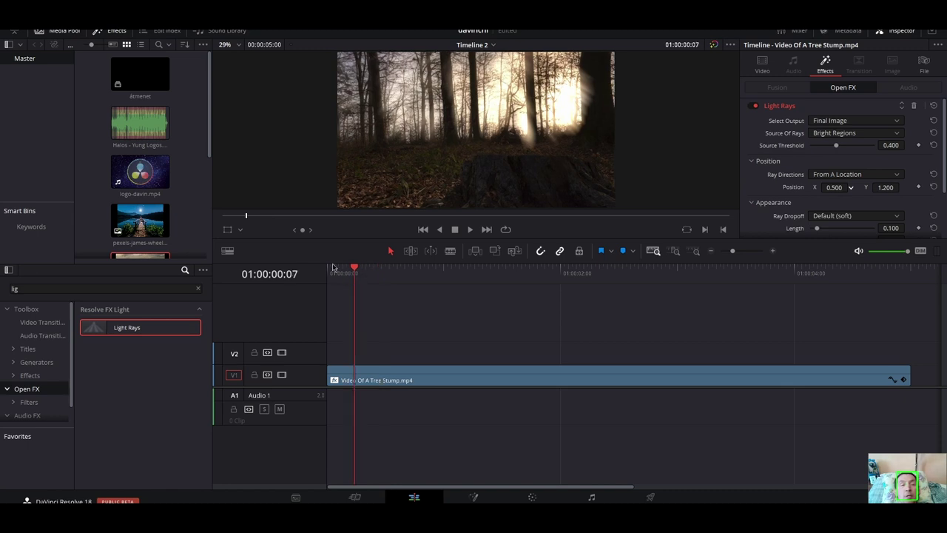
click(330, 273)
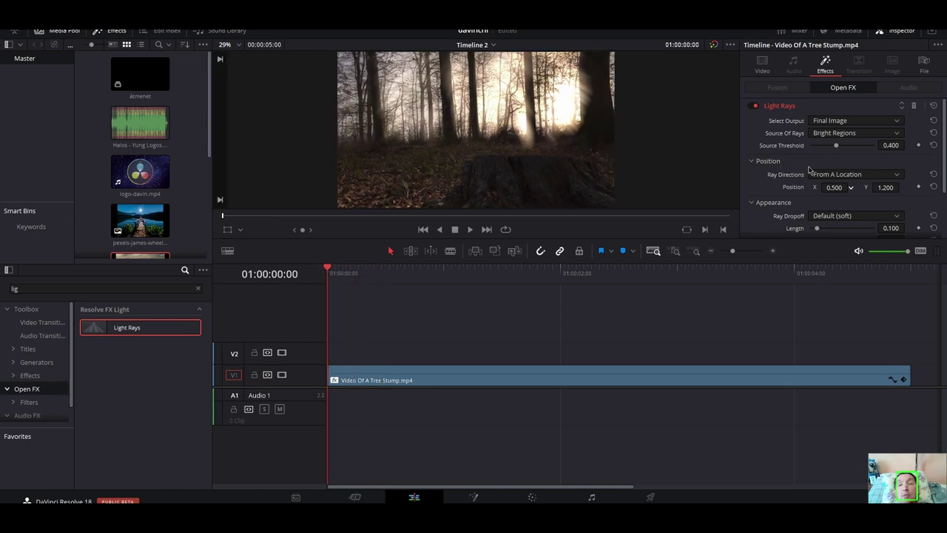
click(918, 187)
click(890, 286)
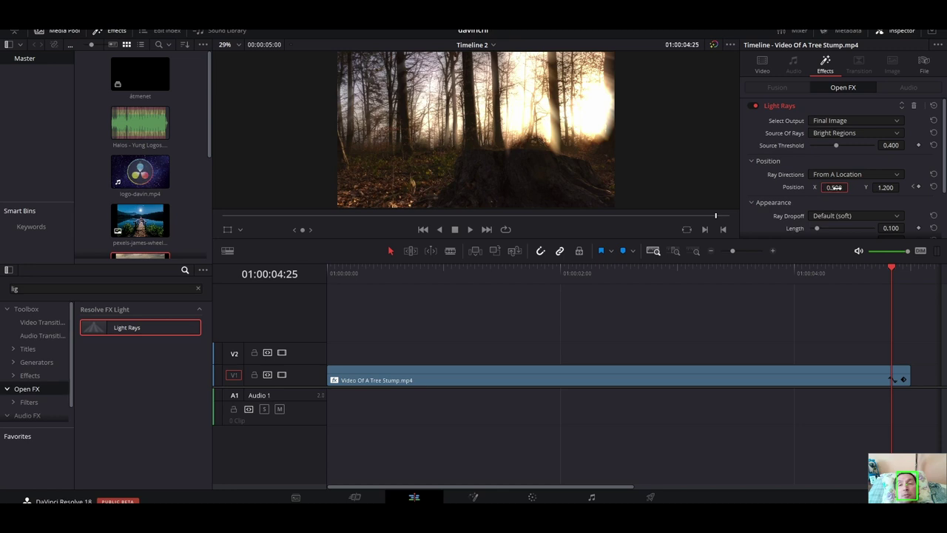
mouse_move(835, 187)
mouse_down()
mouse_move(857, 187)
mouse_move(838, 187)
mouse_up()
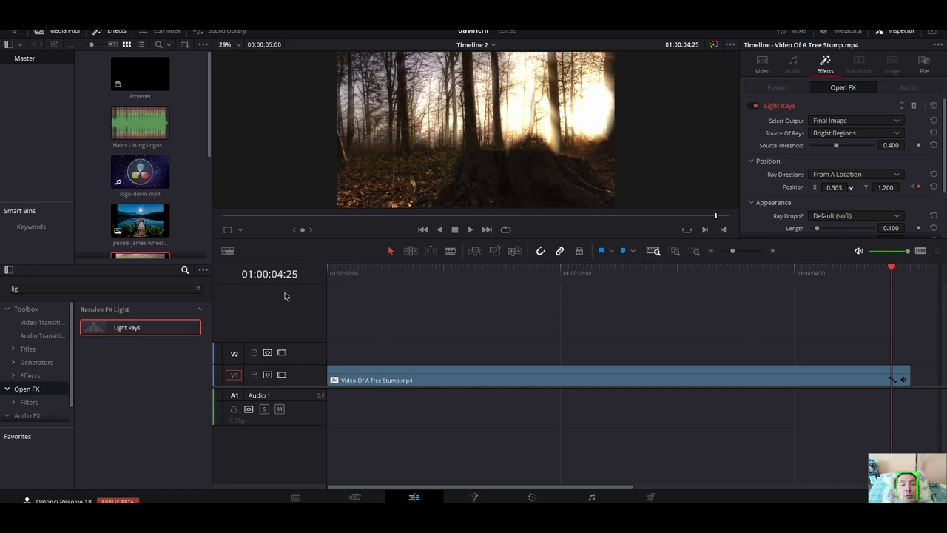
Play the clip from its start to check the animated light rays and move the playhead to 01:00:02:22.
click(333, 274)
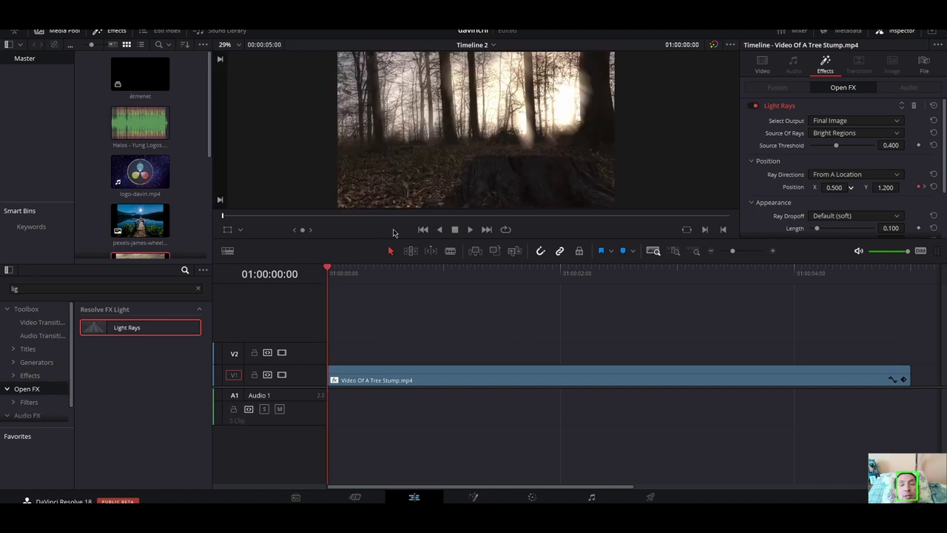
click(470, 230)
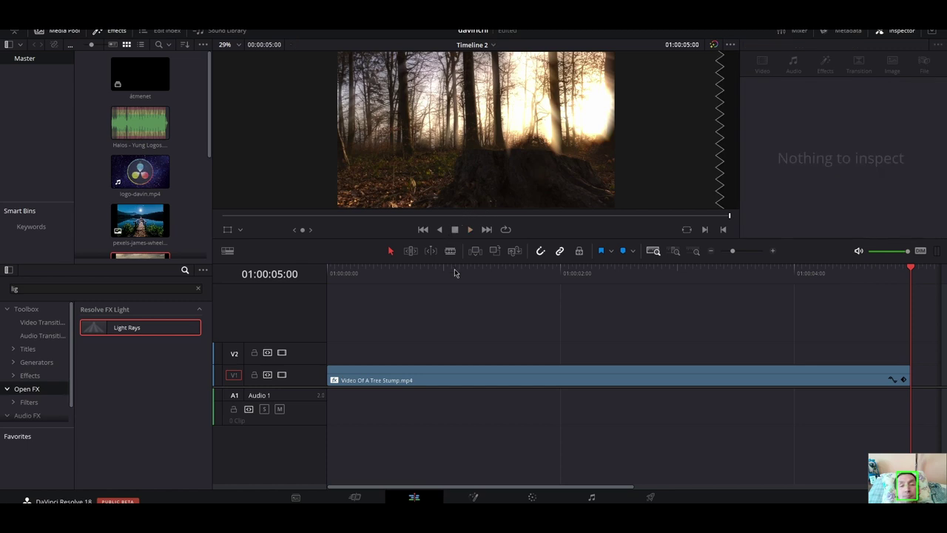
click(646, 280)
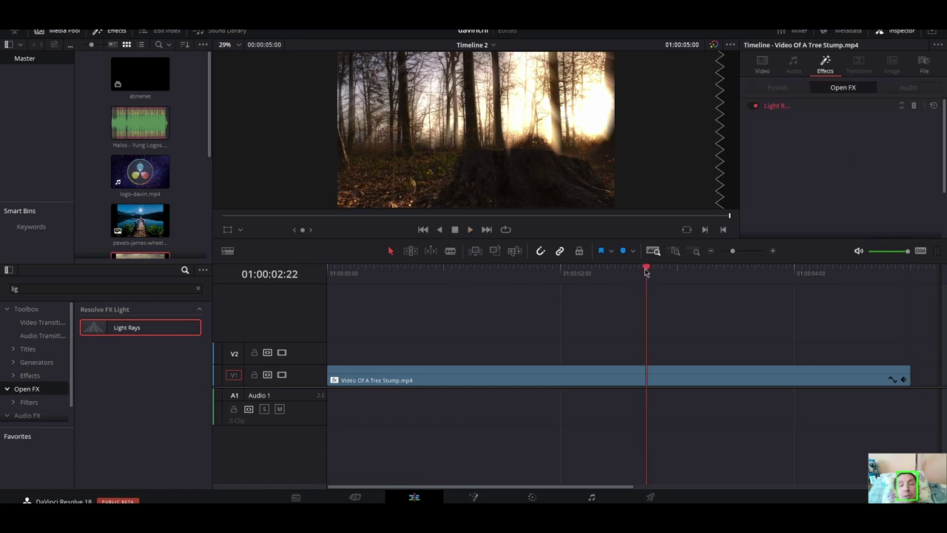
Try a Light Rays length of 0.512 and play the clip from its start.
drag(817, 228, 843, 230)
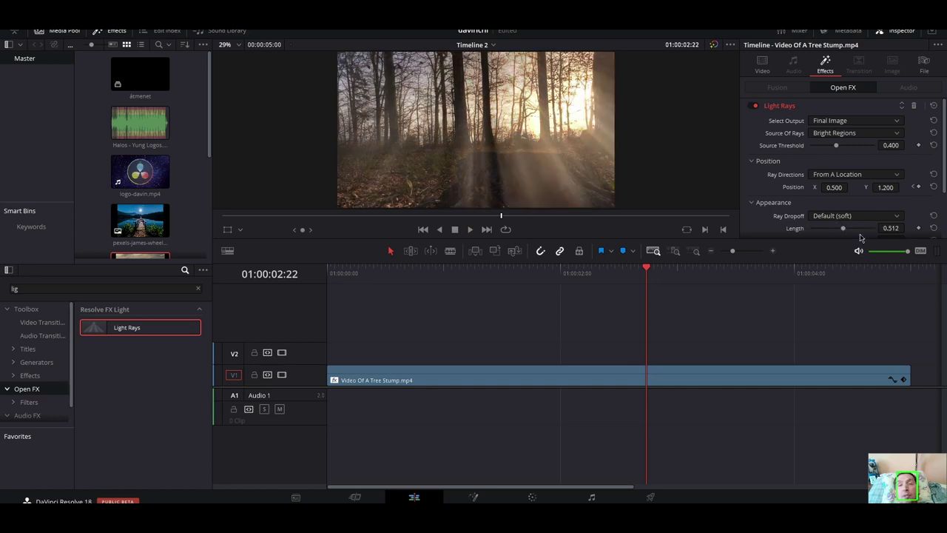
click(330, 275)
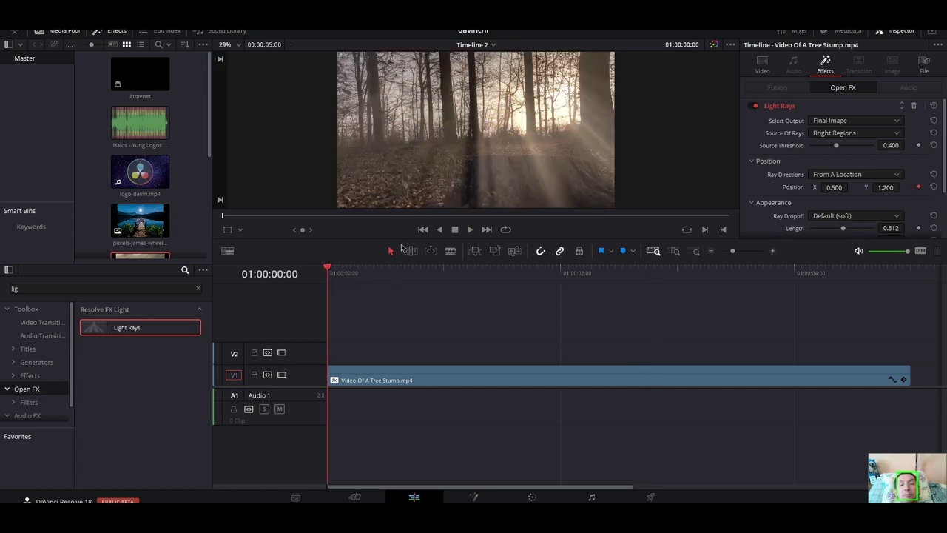
click(468, 229)
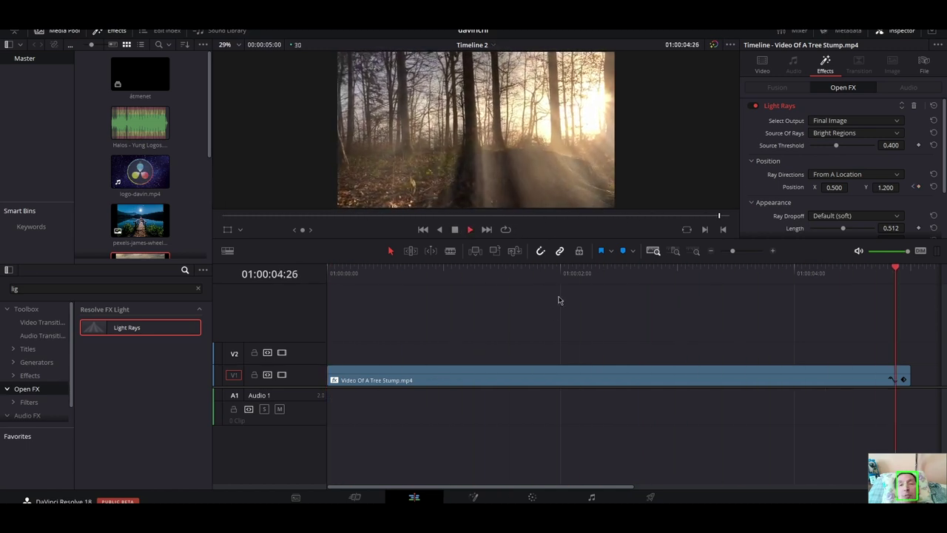
At 01:00:00:03, try Light Rays lengths of 0.217 and 0.000, and set and keyframe the length at 0.116.
click(340, 276)
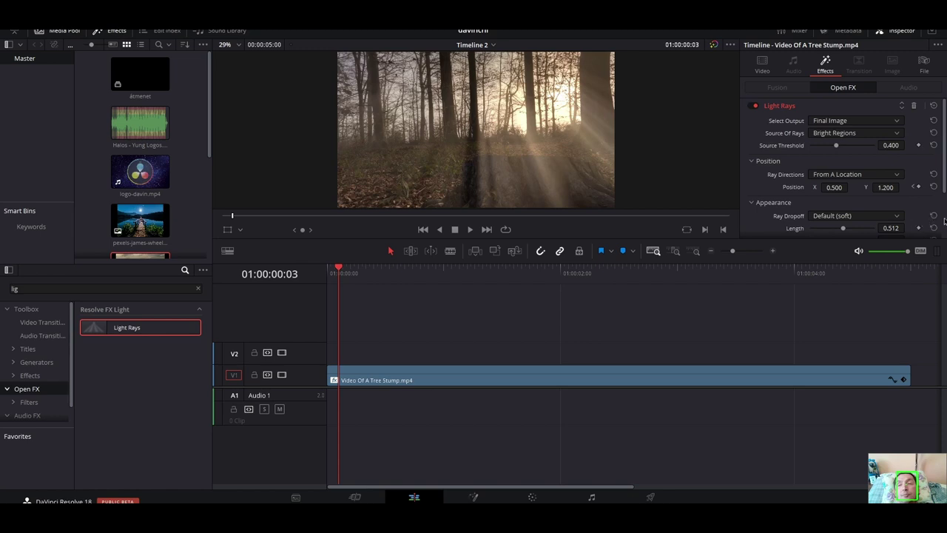
scroll(944, 213, down, 3)
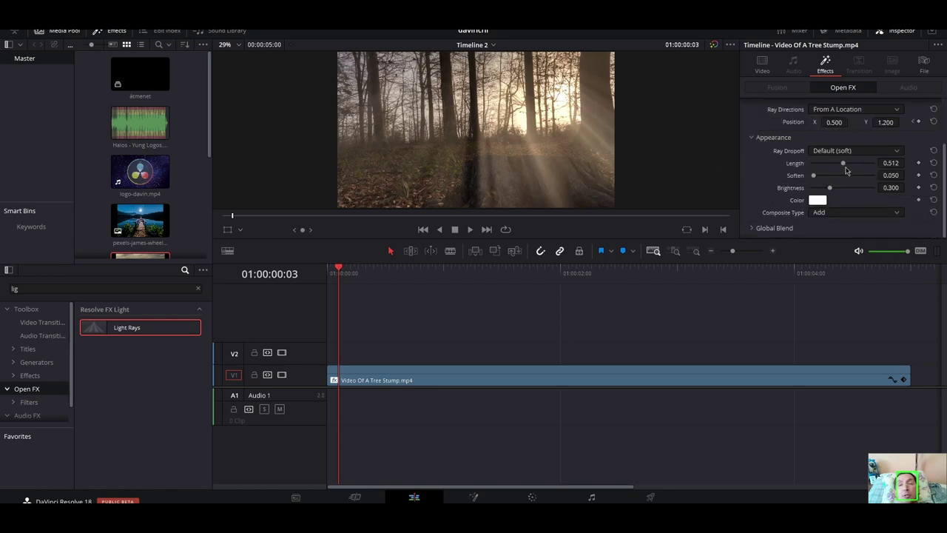
drag(847, 171, 826, 170)
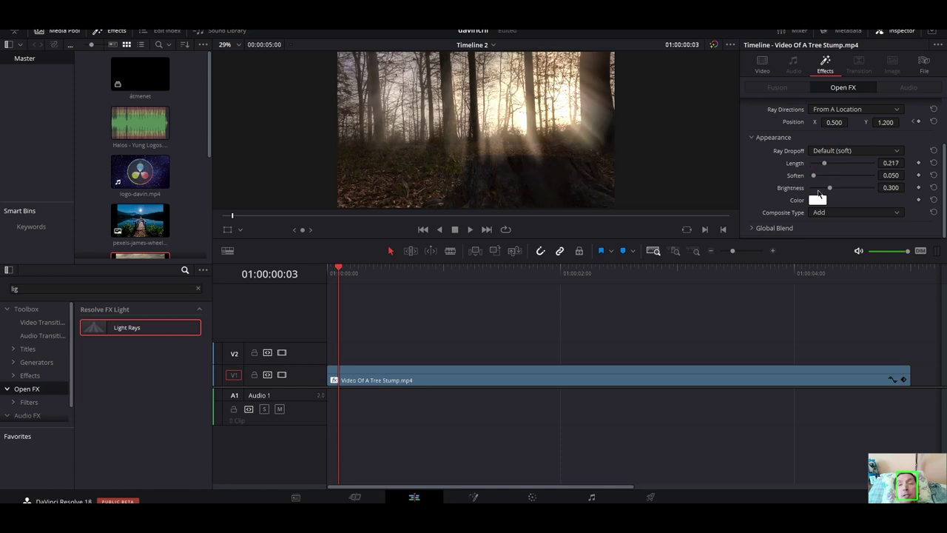
click(811, 163)
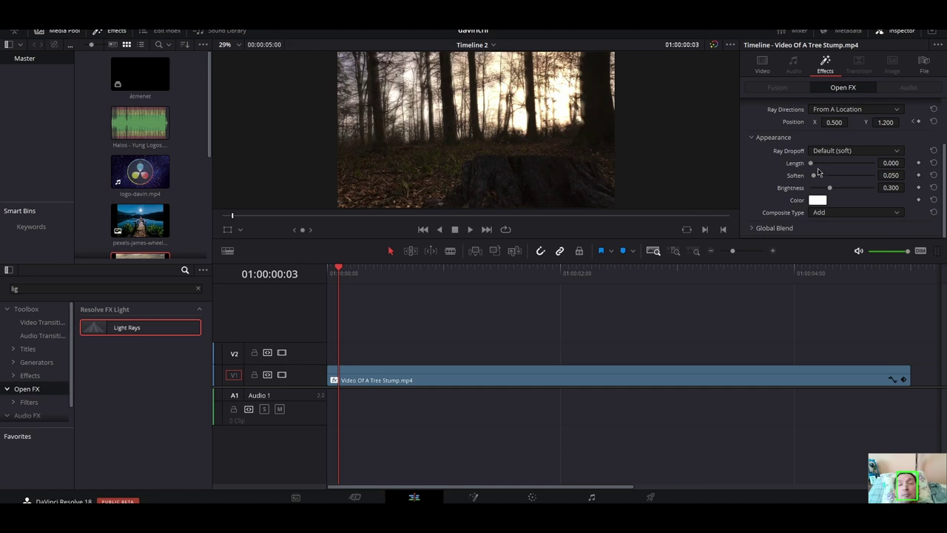
click(818, 165)
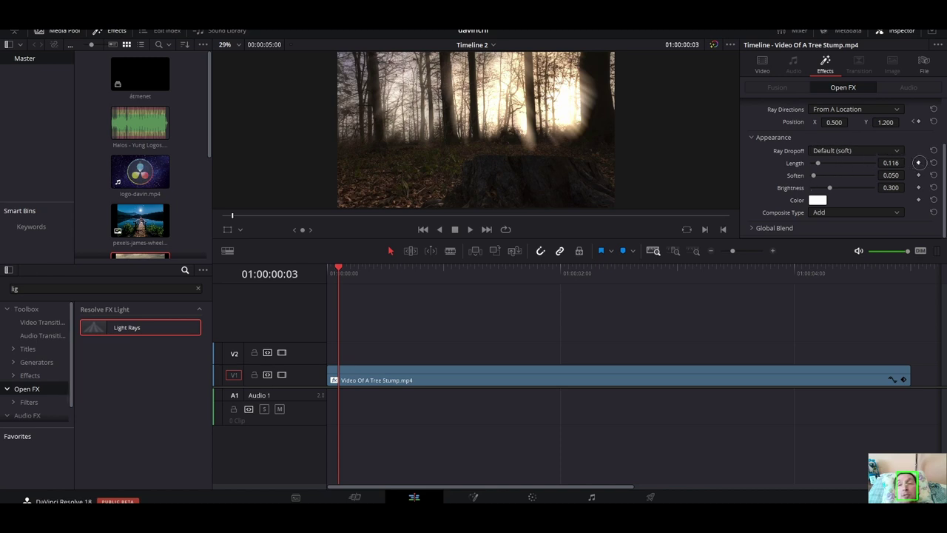
click(918, 163)
Set the Light Rays length to 0.946 at 01:00:04:24 and play the clip from its start to check the animation.
click(884, 282)
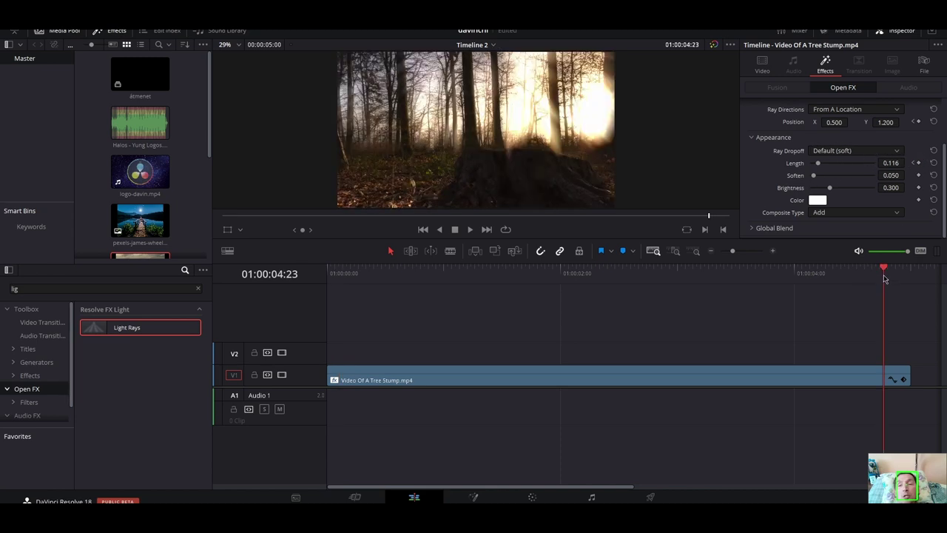
click(888, 280)
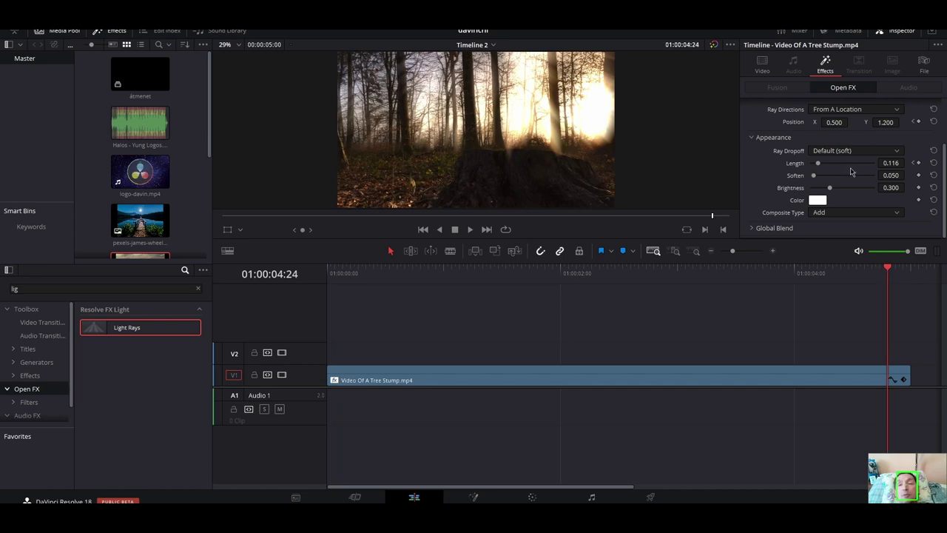
drag(814, 165, 871, 166)
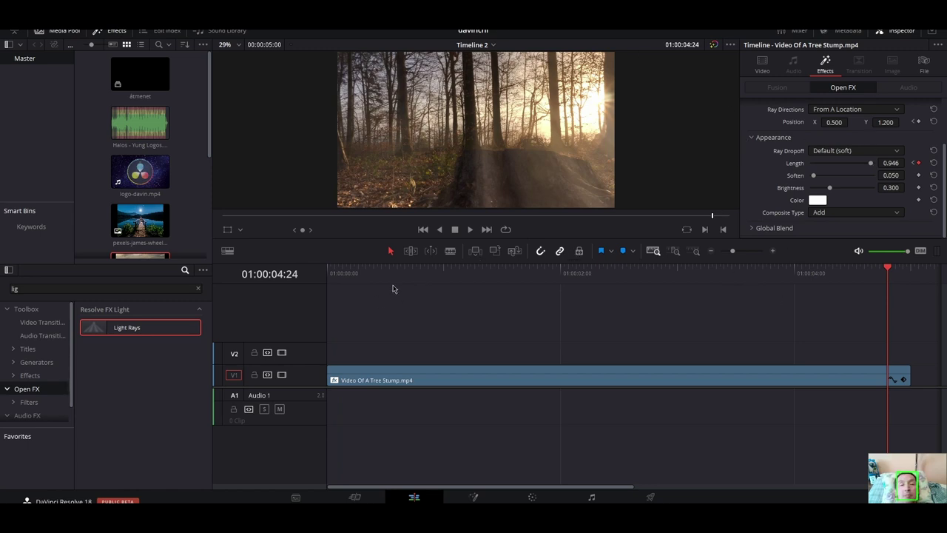
click(331, 273)
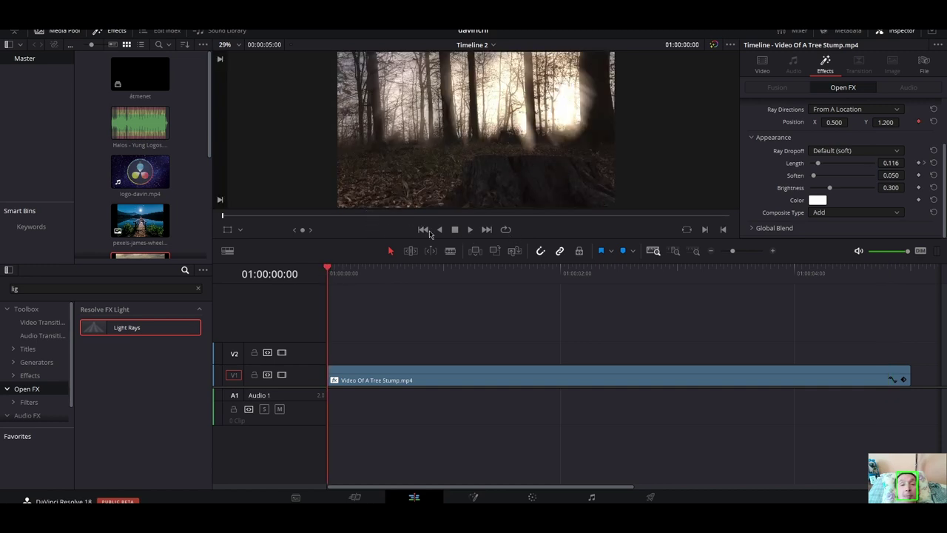
click(470, 229)
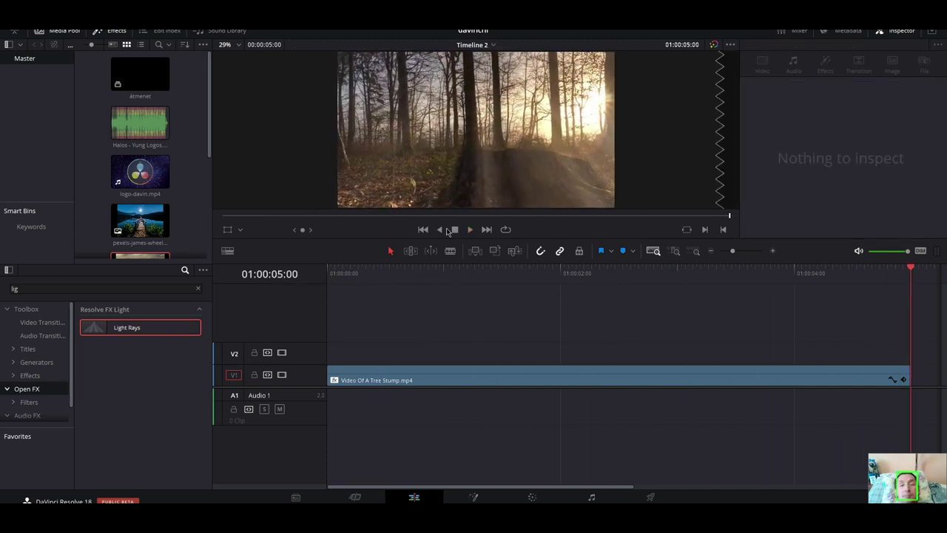
Move the playhead to 01:00:03:28 and try the green #1cff99 as the Light Rays color.
click(786, 275)
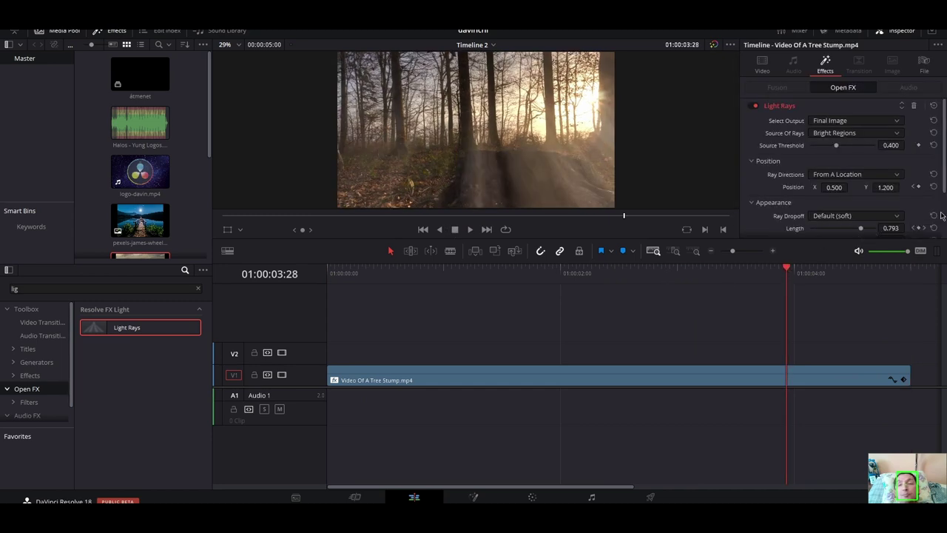
scroll(943, 215, down, 2)
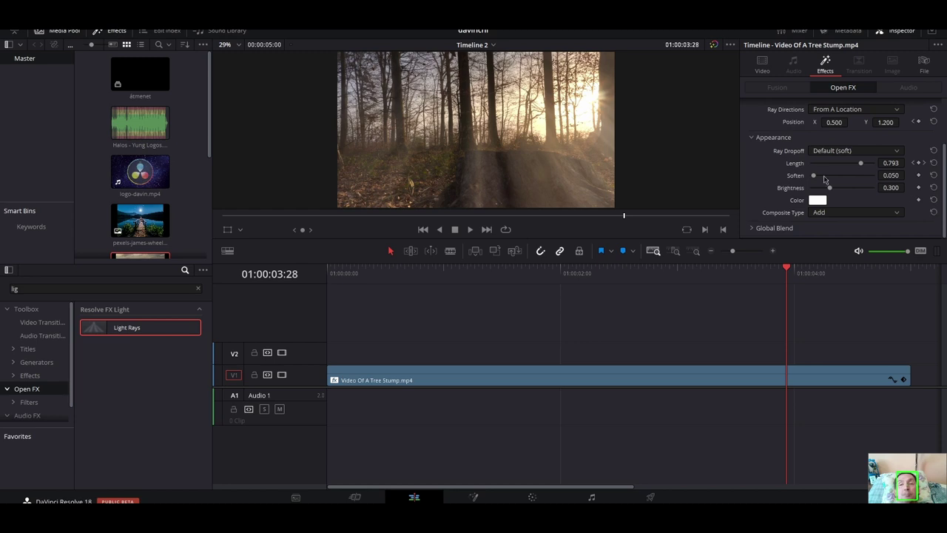
click(818, 200)
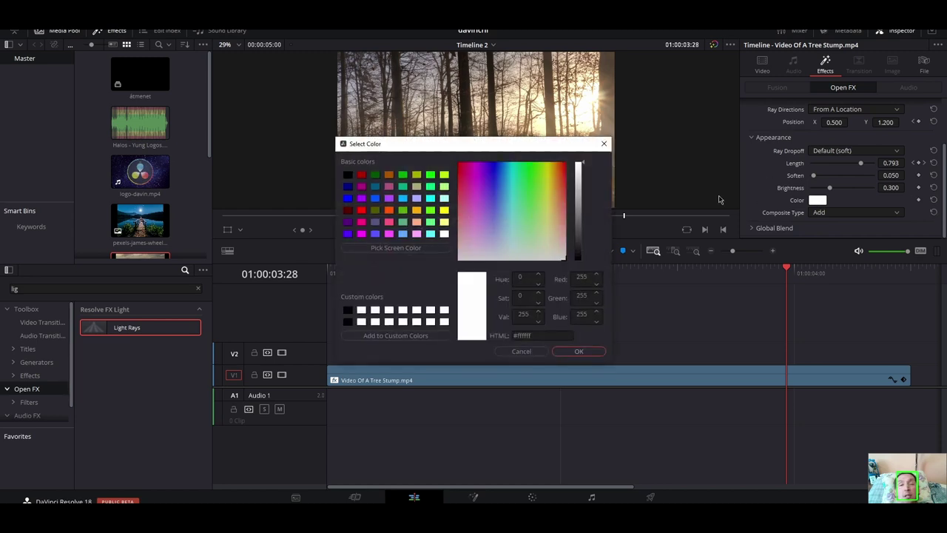
click(521, 173)
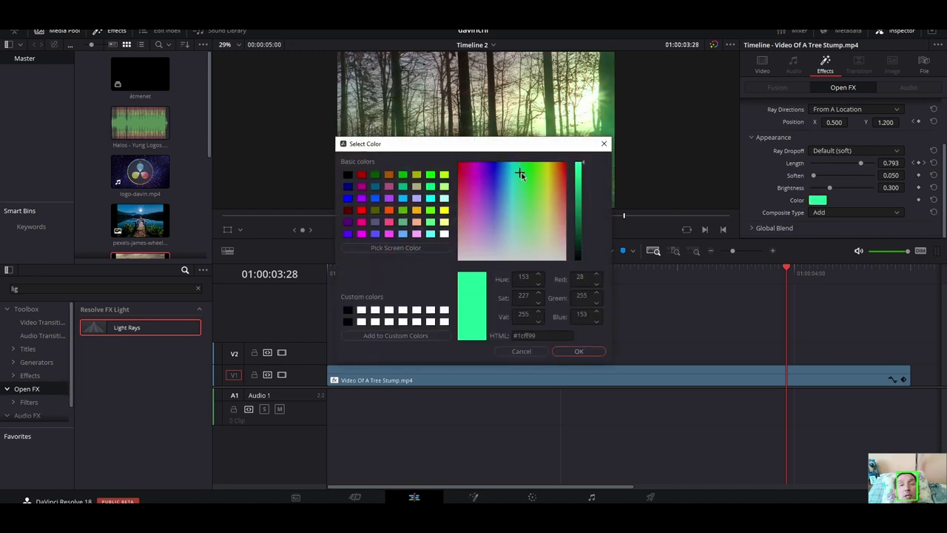
click(592, 351)
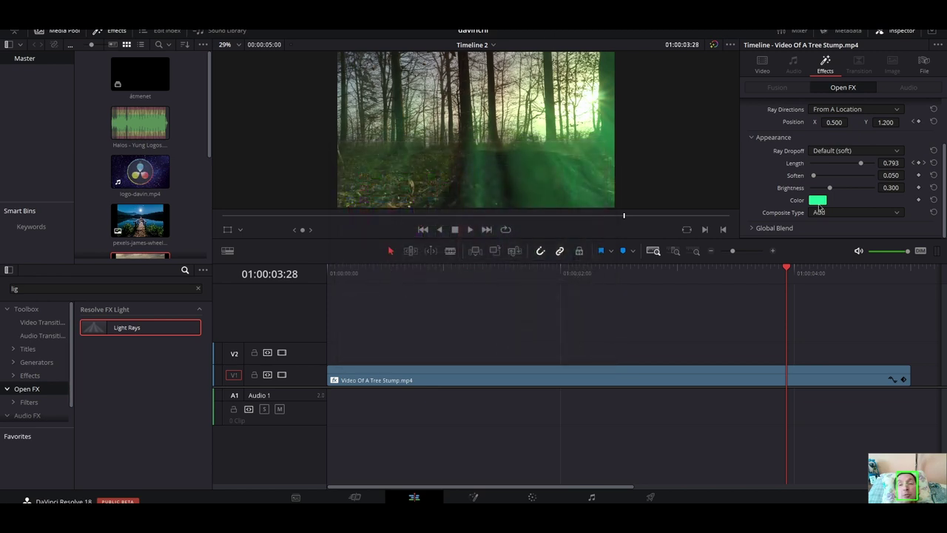
Try the basic ray colors #aa0000, #0055ff, #ff007f, #ffff7f, #ffff00 and #aaff7f, ending on pink.
click(818, 200)
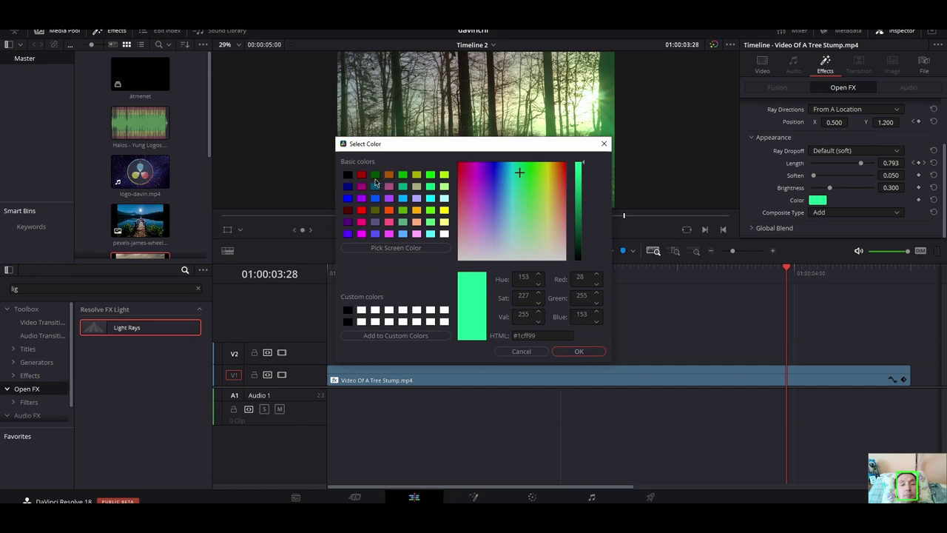
click(361, 175)
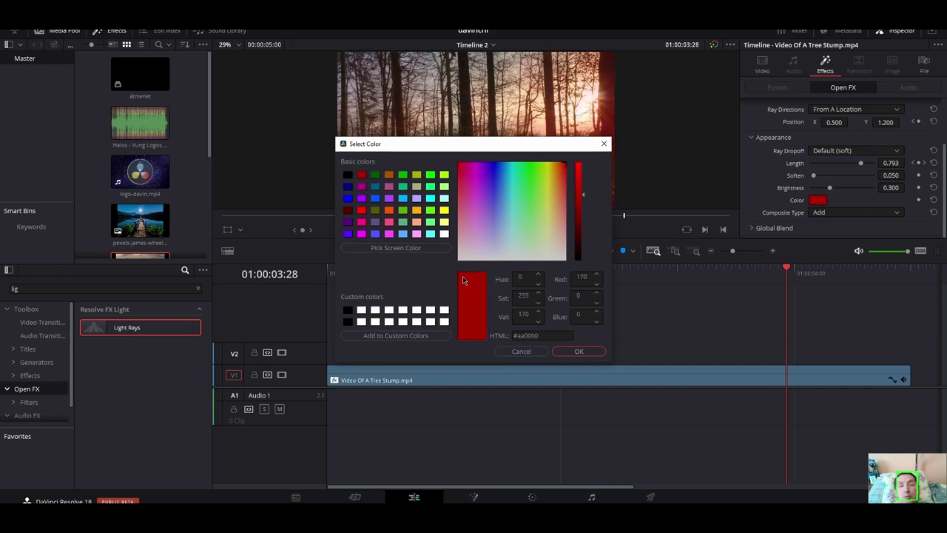
click(375, 198)
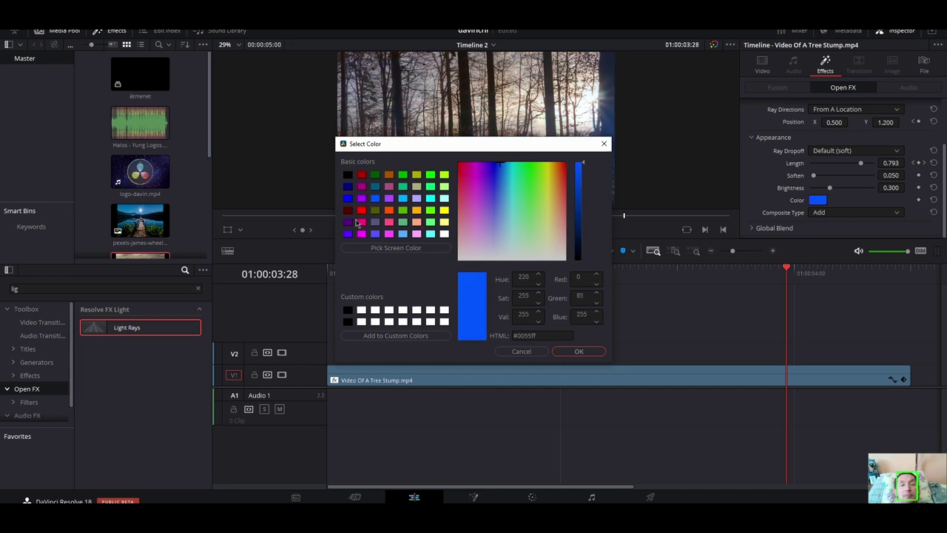
click(360, 222)
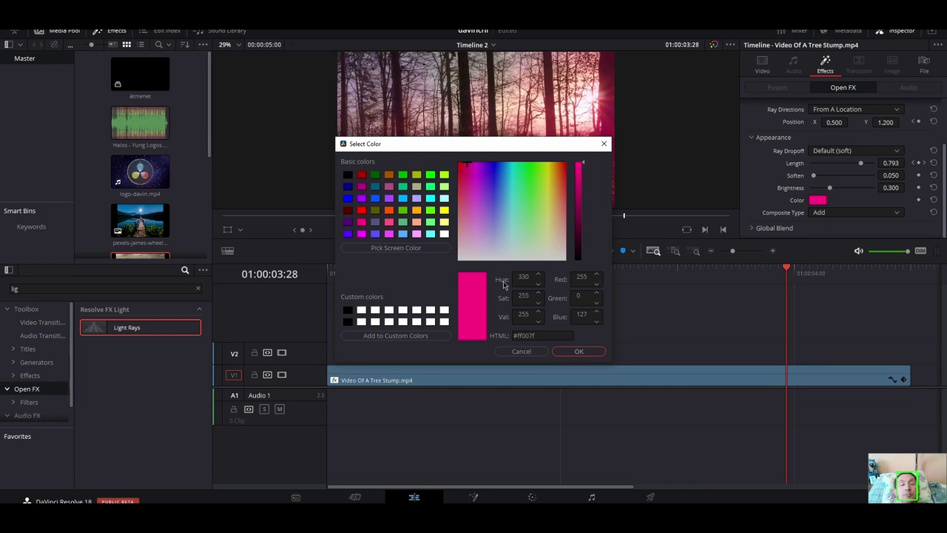
click(443, 222)
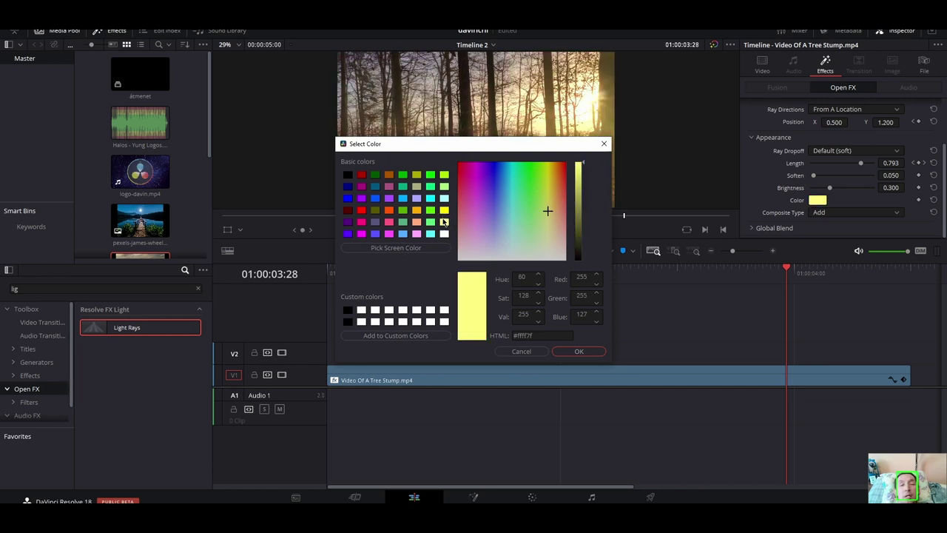
click(443, 213)
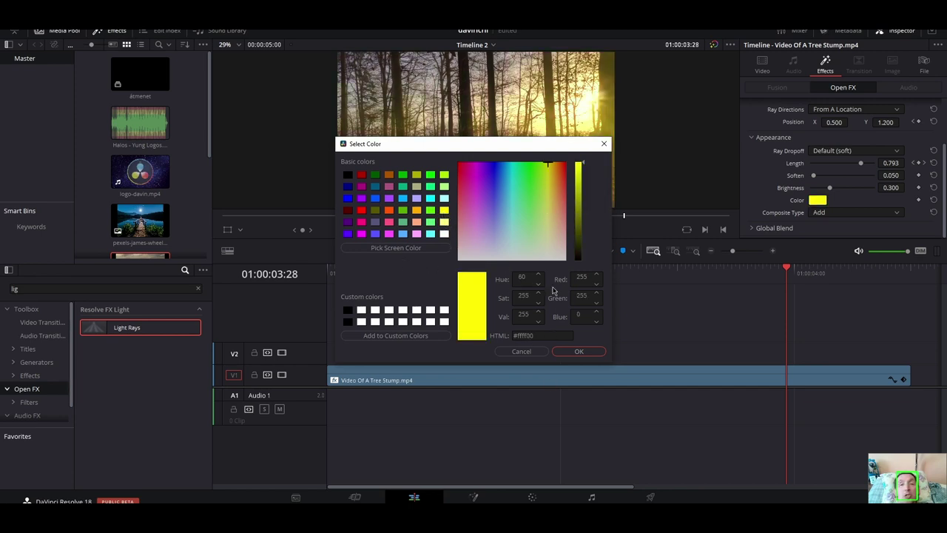
click(443, 188)
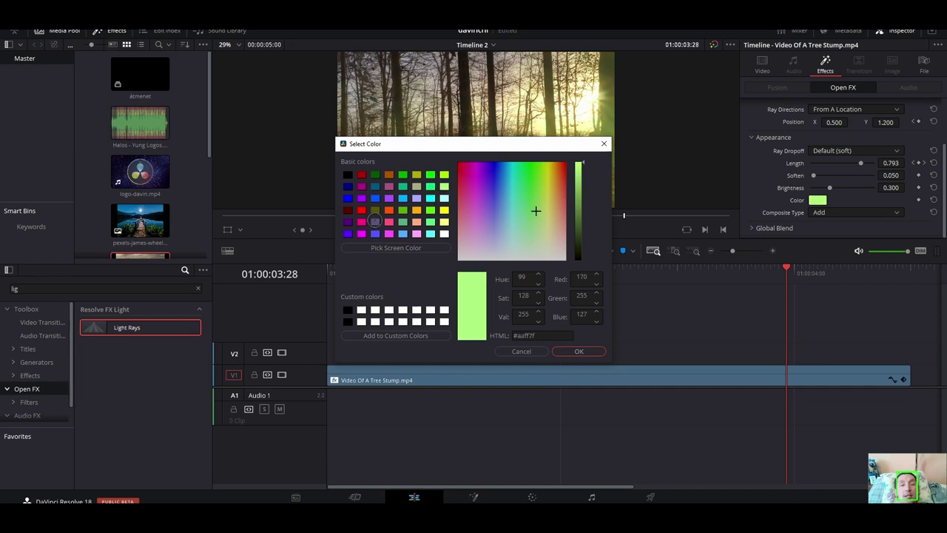
click(377, 223)
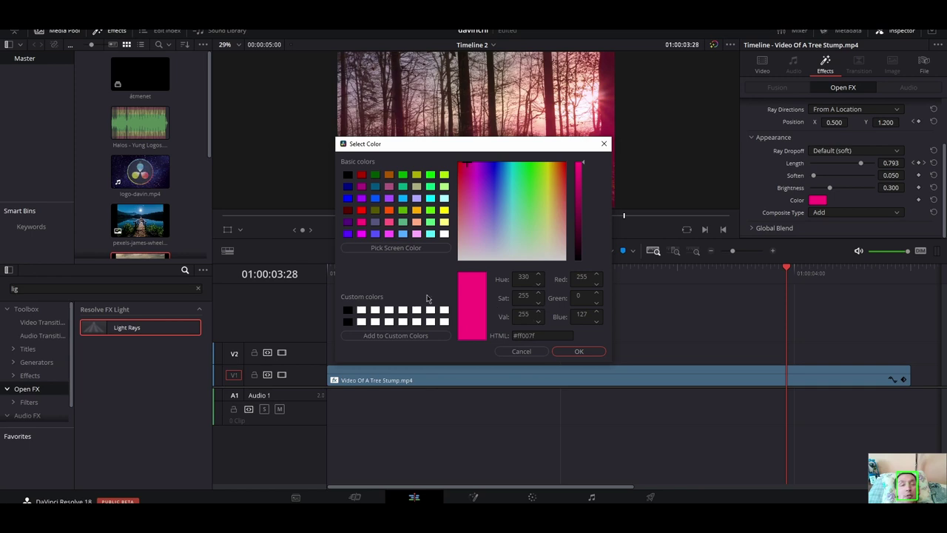
Set the Light Rays color to the salmon tone #eba68b, starting from the basic color #ffaa7f.
click(416, 223)
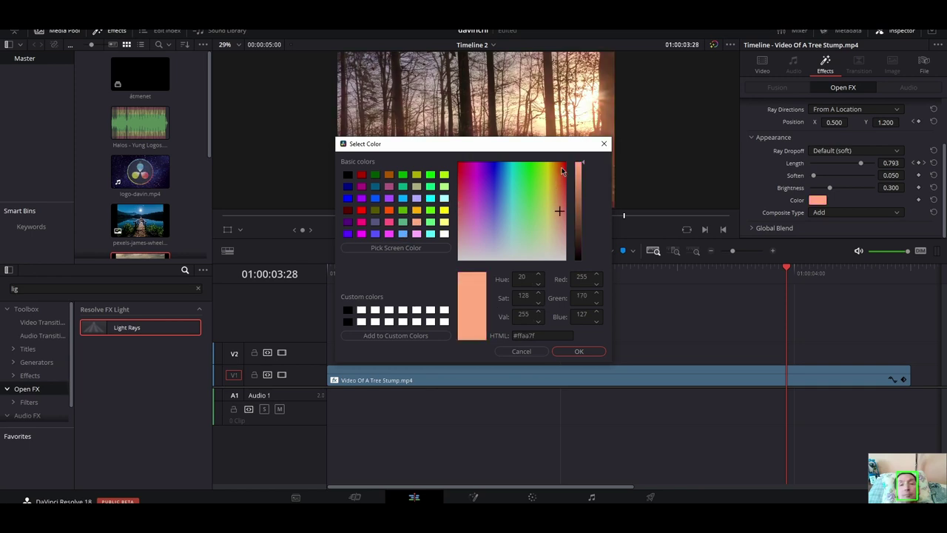
click(561, 170)
drag(559, 169, 559, 188)
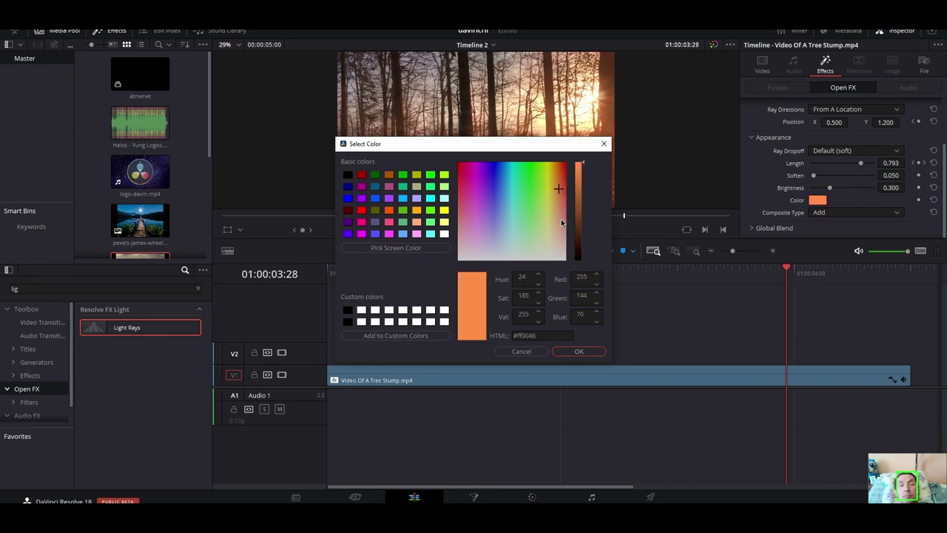
click(561, 220)
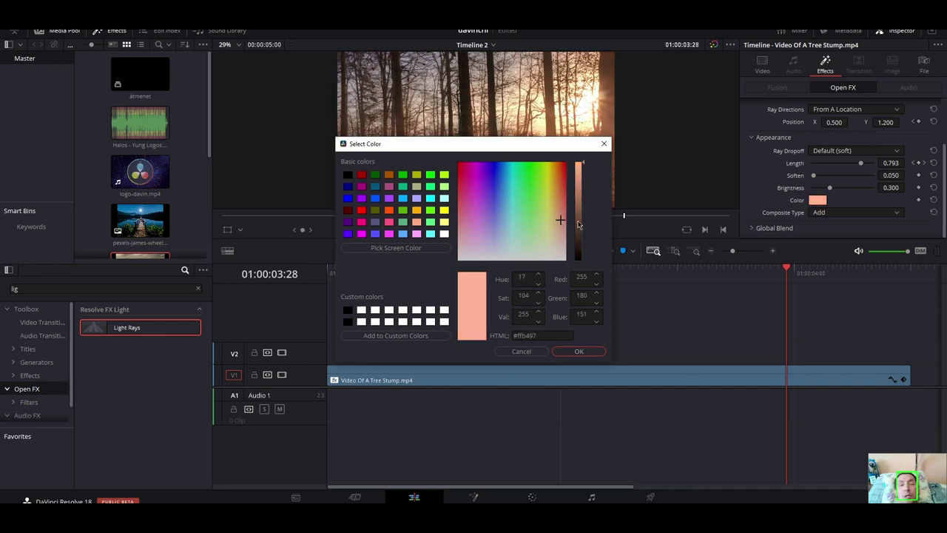
drag(580, 222, 579, 171)
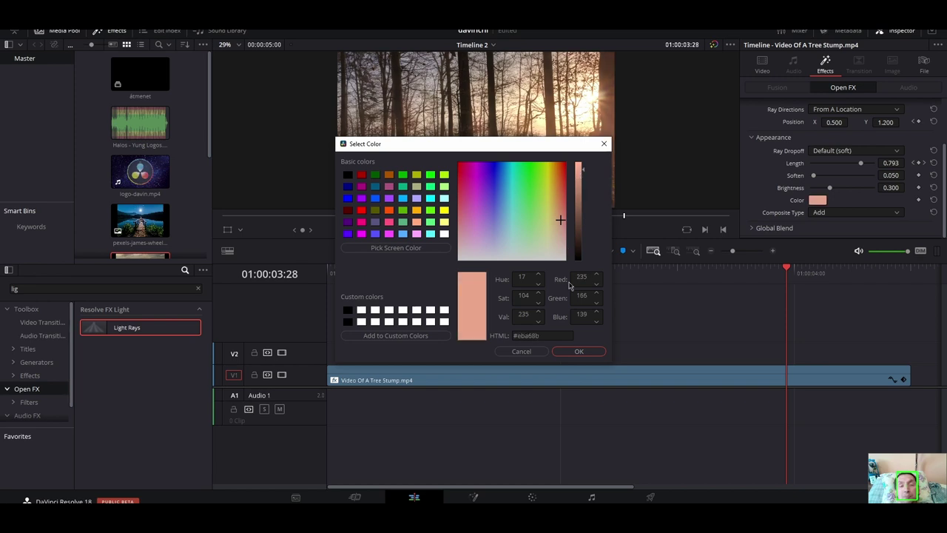
click(583, 351)
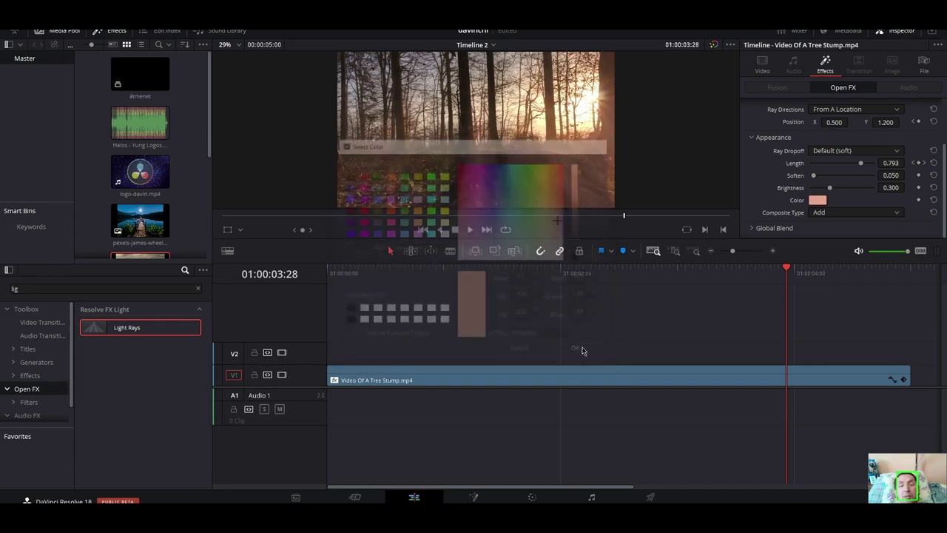
Play the clip from near its start to check the tinted rays, stop playback and hide the Inspector.
click(470, 230)
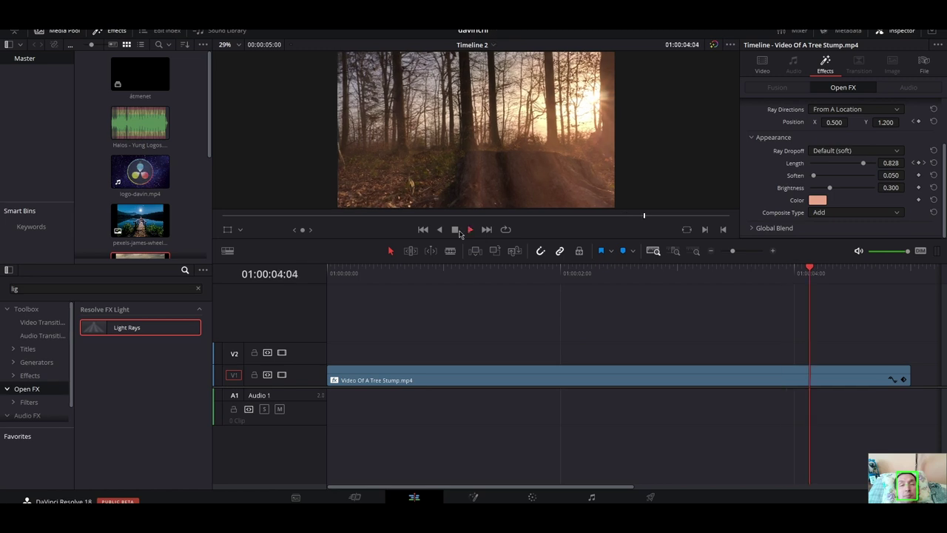
click(353, 274)
click(470, 230)
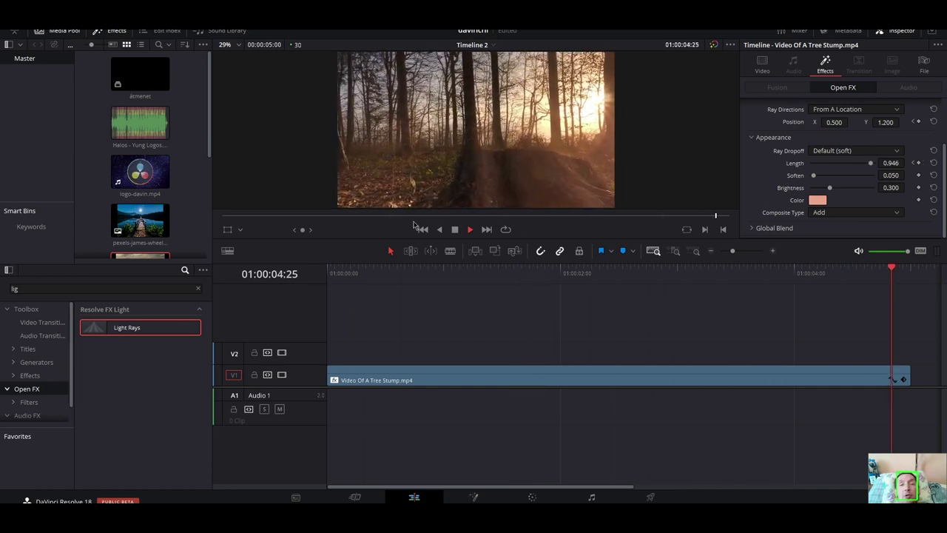
click(455, 230)
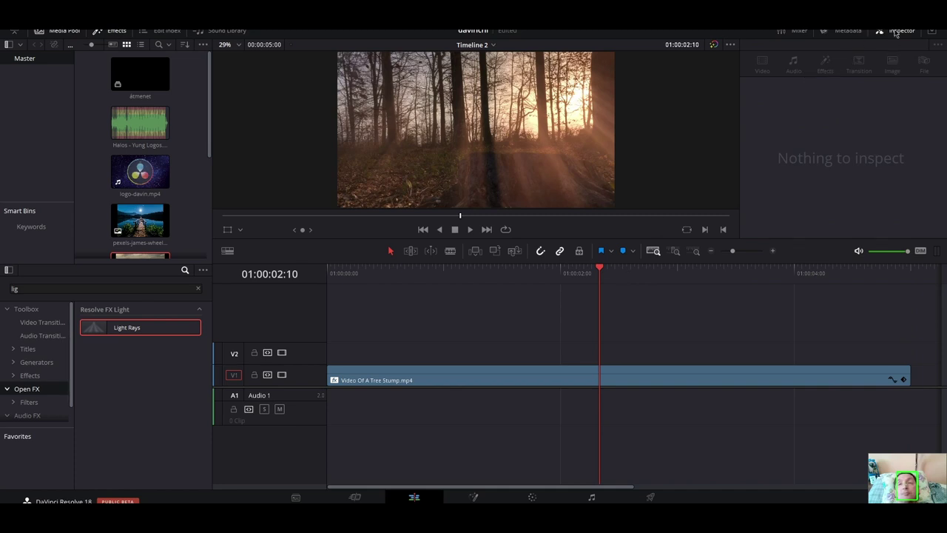
click(898, 31)
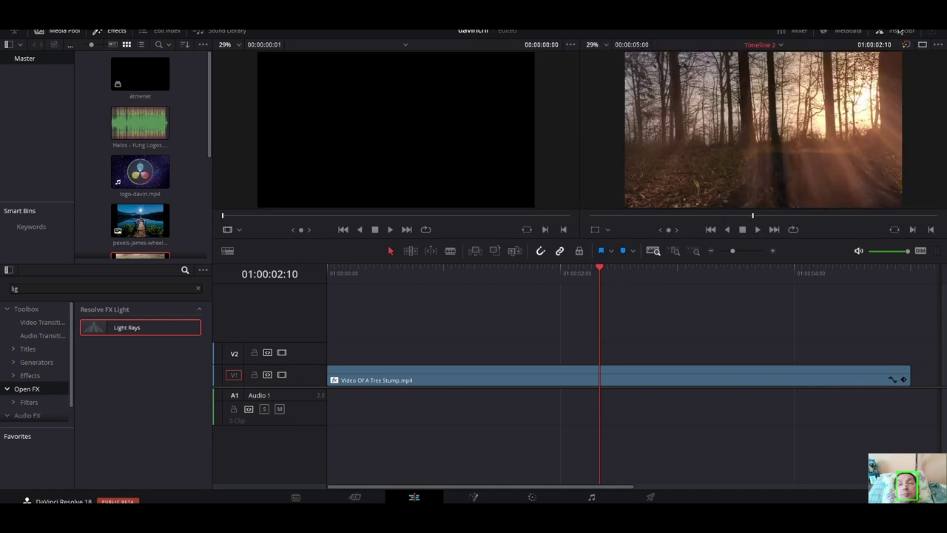
Select the tree stump clip on V1 and show its Light Rays settings in the Inspector.
click(592, 376)
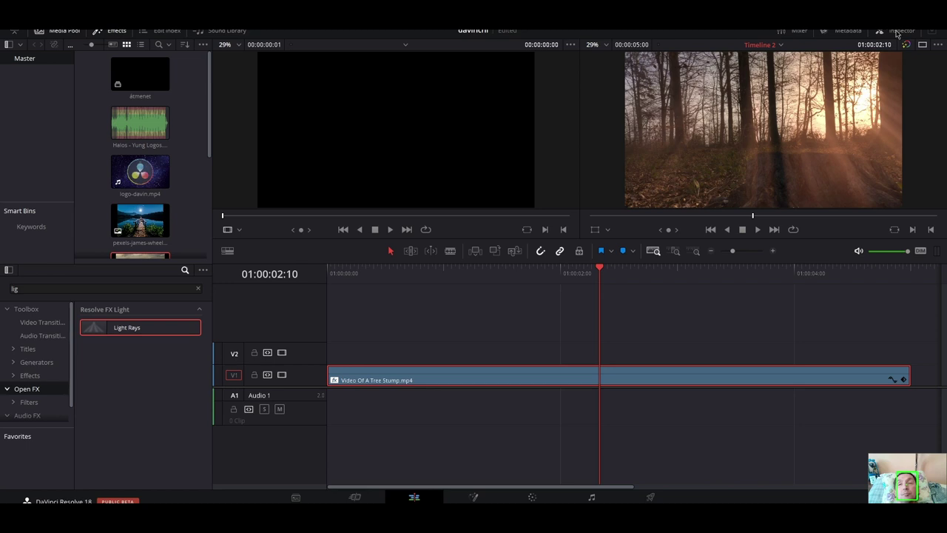
click(897, 33)
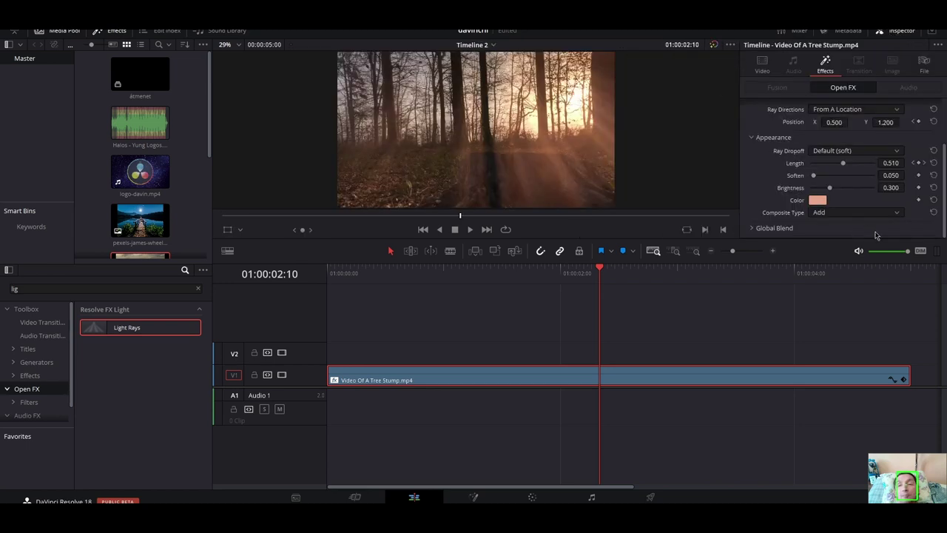
Try the Light Rays composite types Subtract, Difference, Darken and Normal, and reset the composite type to its default, Add.
click(897, 213)
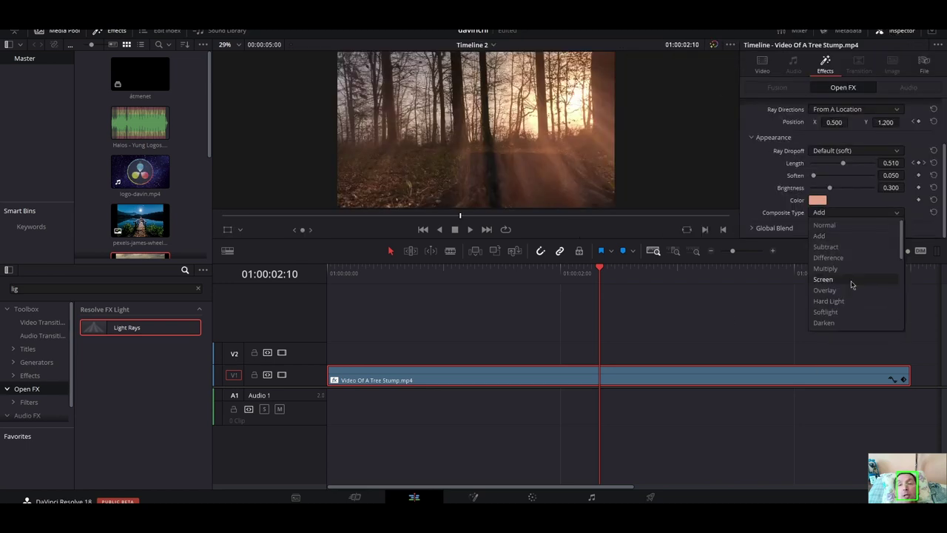
click(826, 247)
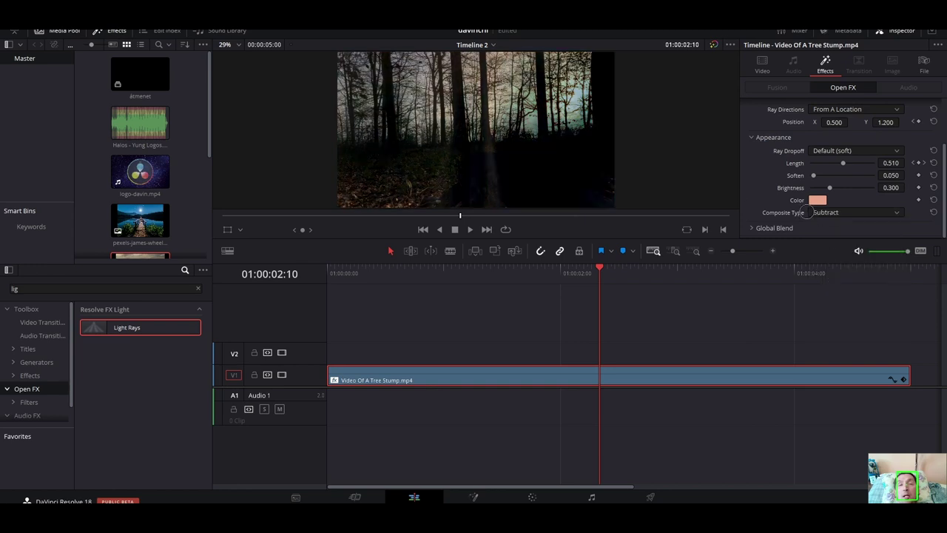
click(897, 213)
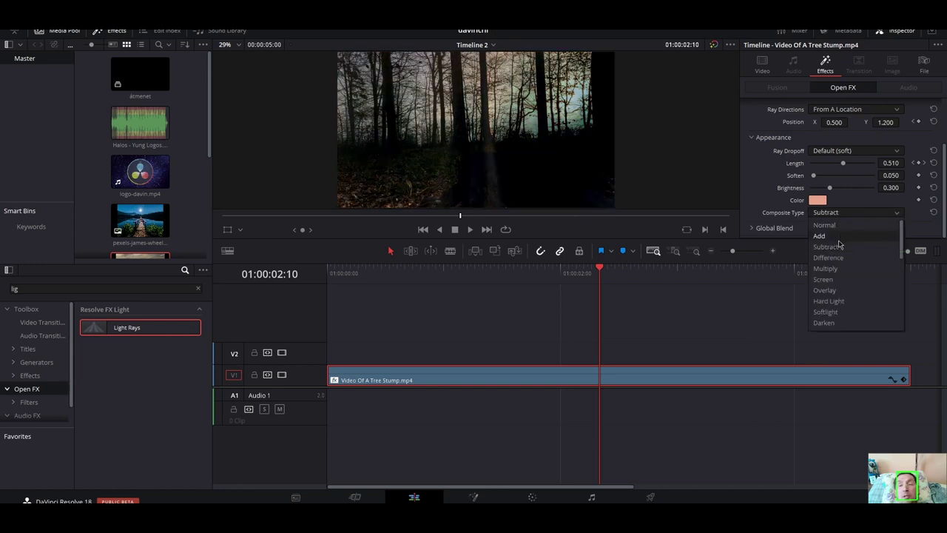
click(832, 258)
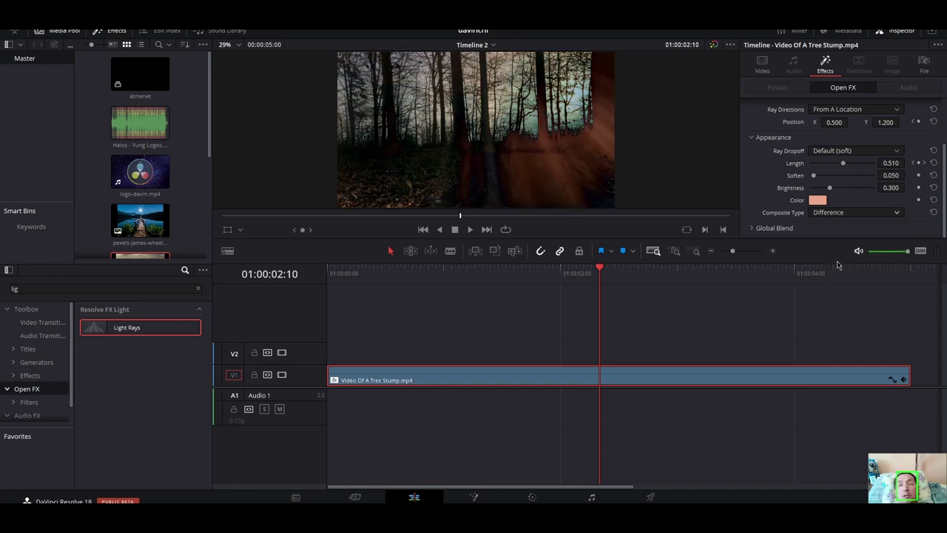
click(892, 214)
click(830, 323)
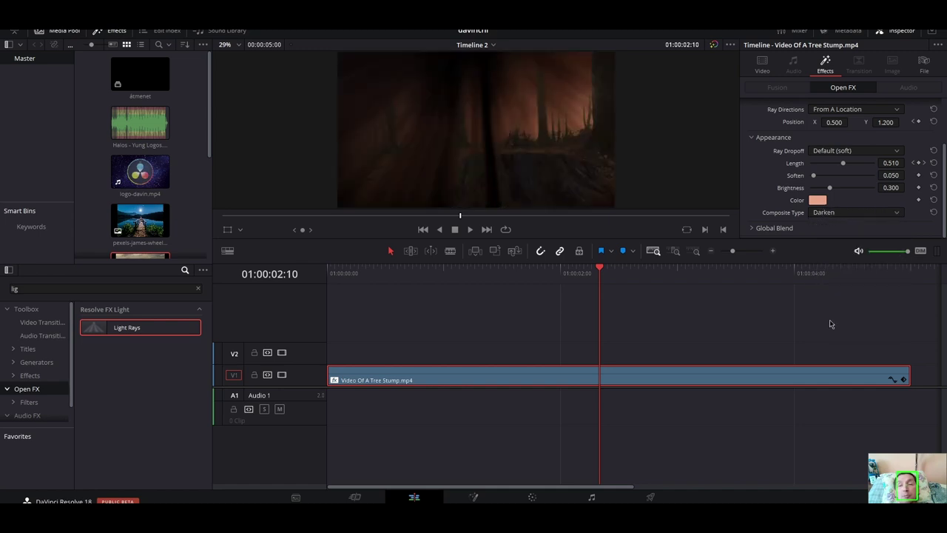
click(896, 215)
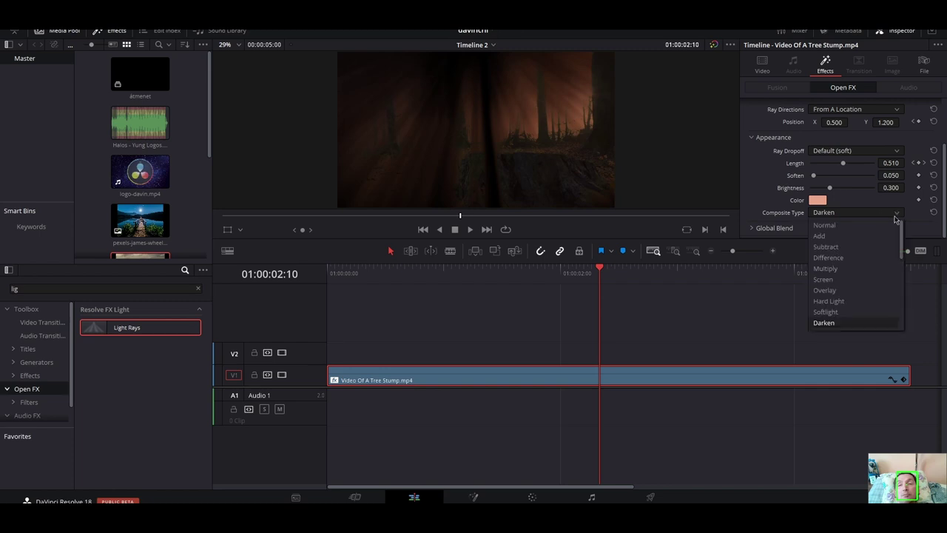
click(834, 223)
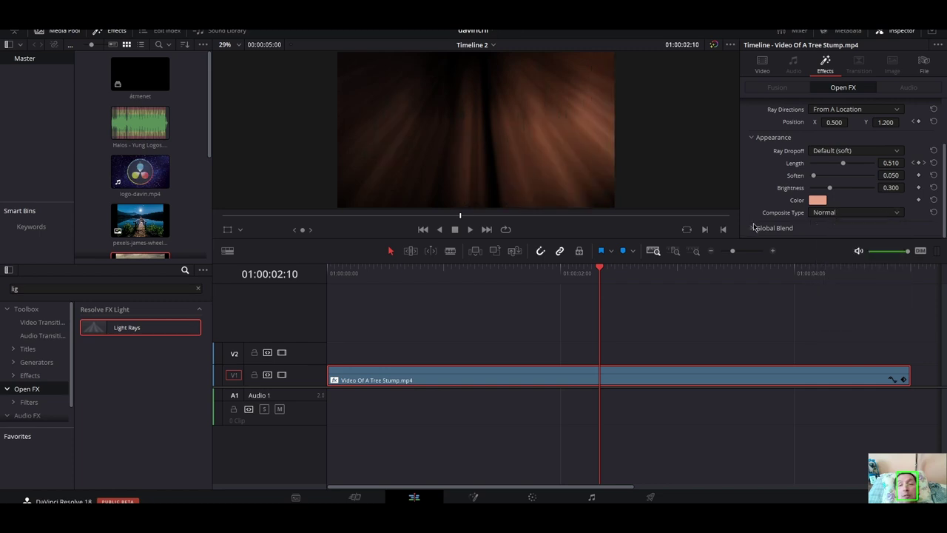
click(933, 212)
Lower the Light Rays Global Blend to 0.147 and add a Blend keyframe at the clip's start, 01:00:00:00.
click(753, 229)
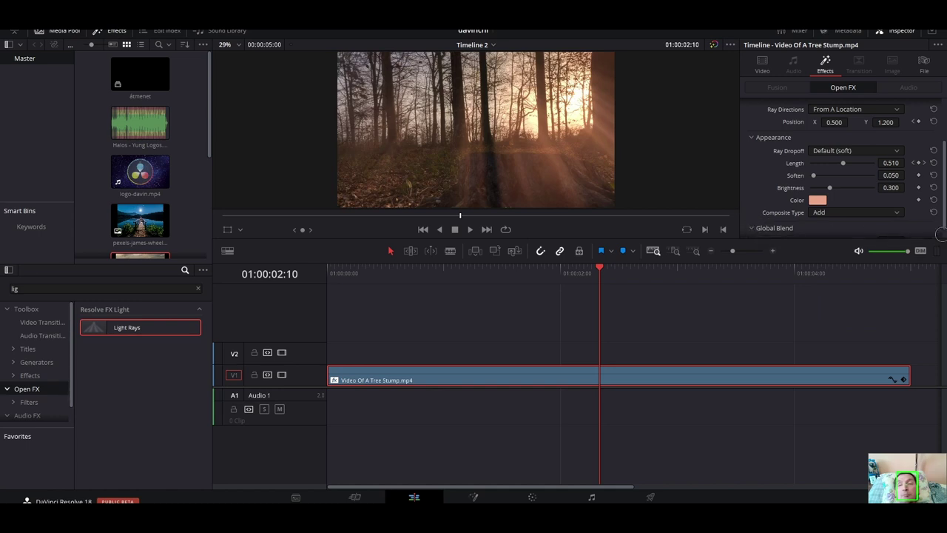
scroll(941, 234, down, 1)
drag(874, 228, 817, 233)
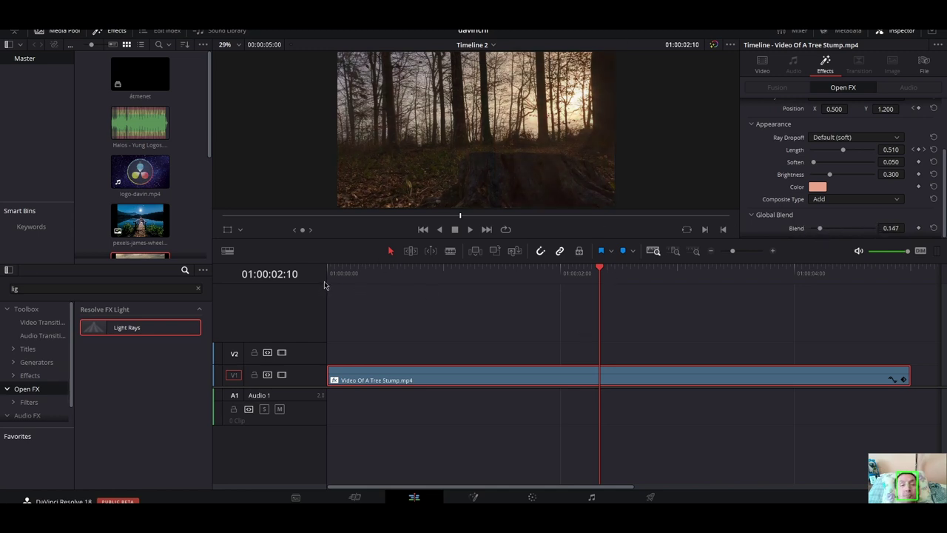
click(331, 275)
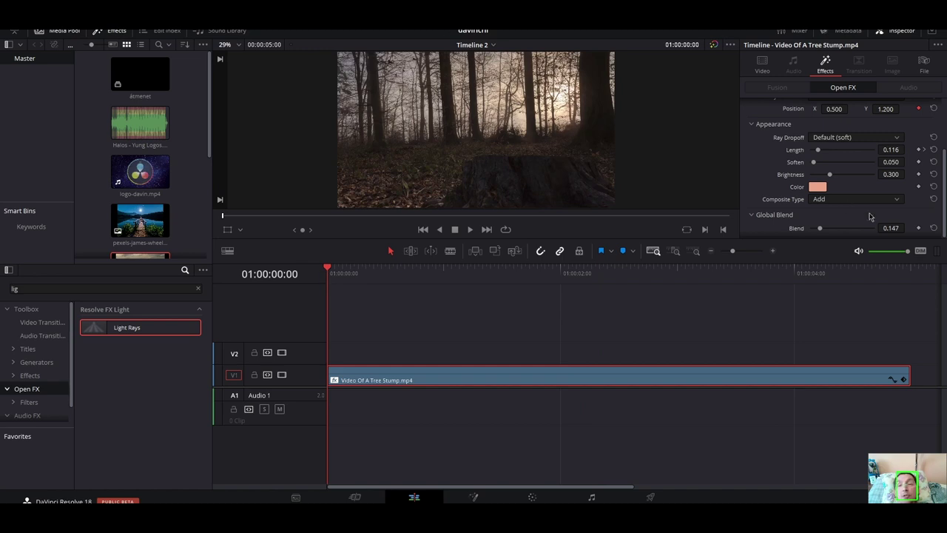
click(918, 228)
Raise the Global Blend to 0.814 at 01:00:04:18 and play the clip from its start to check the blend animation.
click(865, 277)
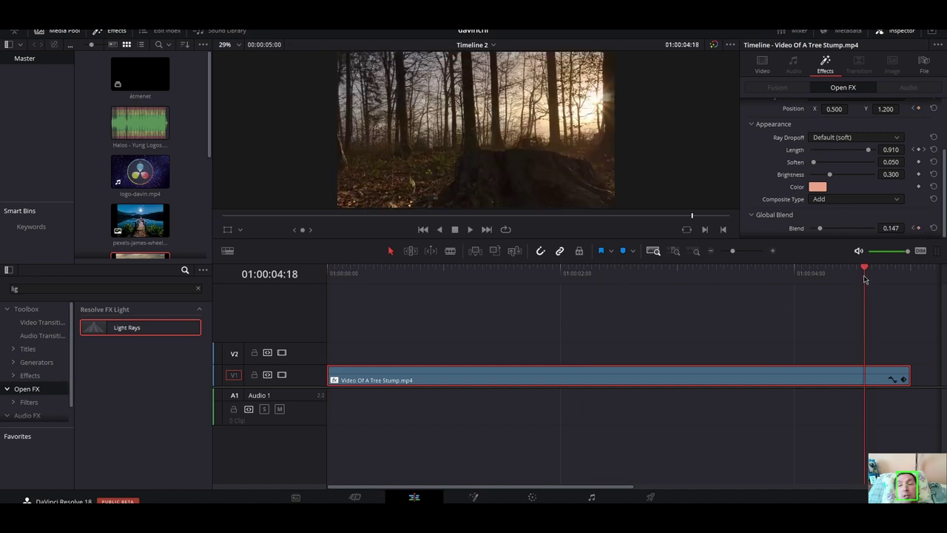
click(851, 228)
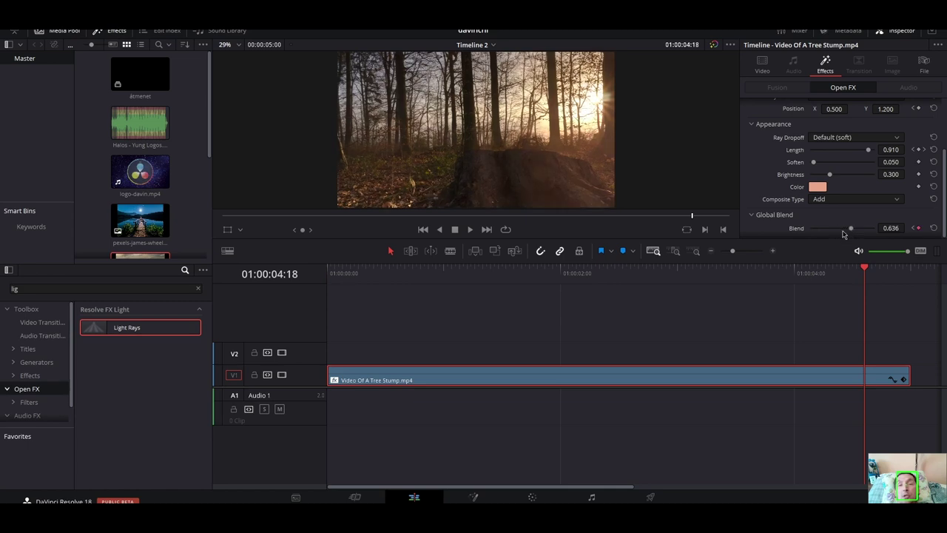
click(862, 230)
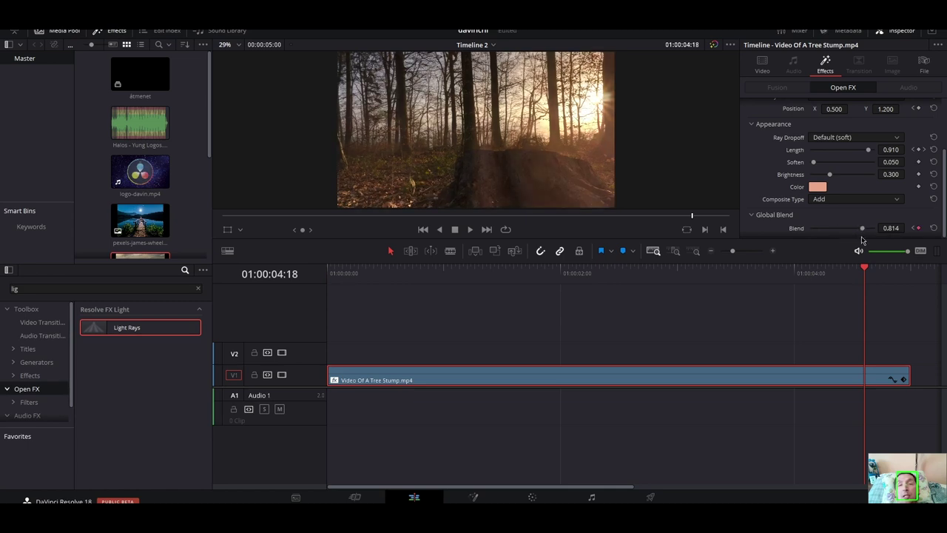
click(332, 274)
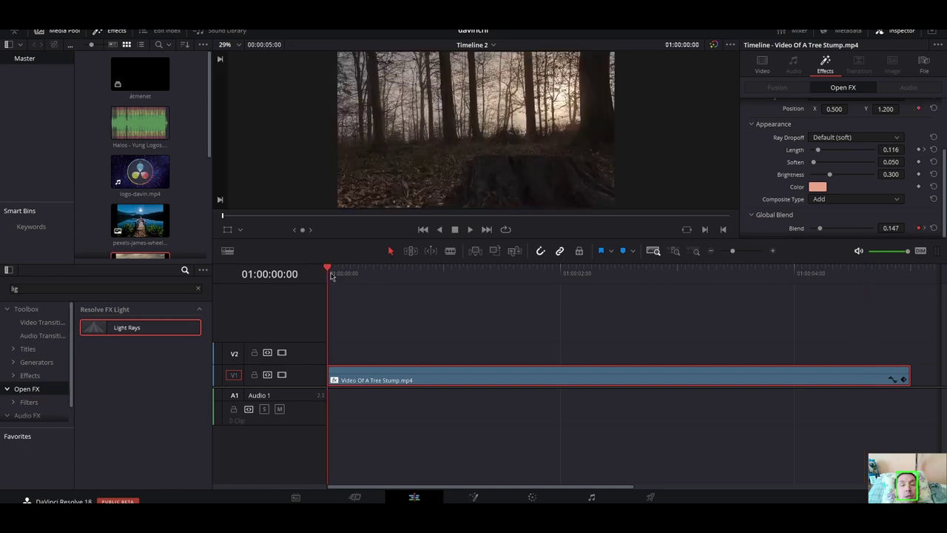
click(470, 229)
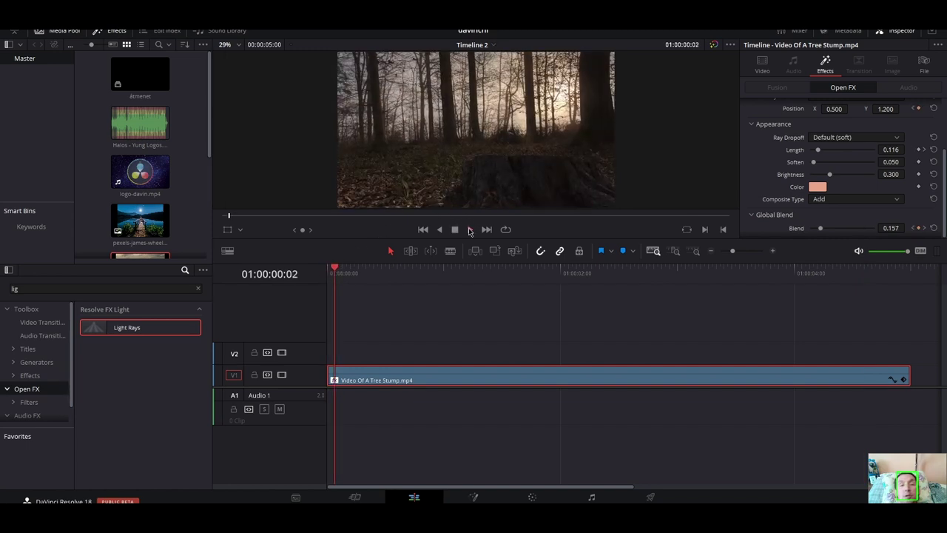